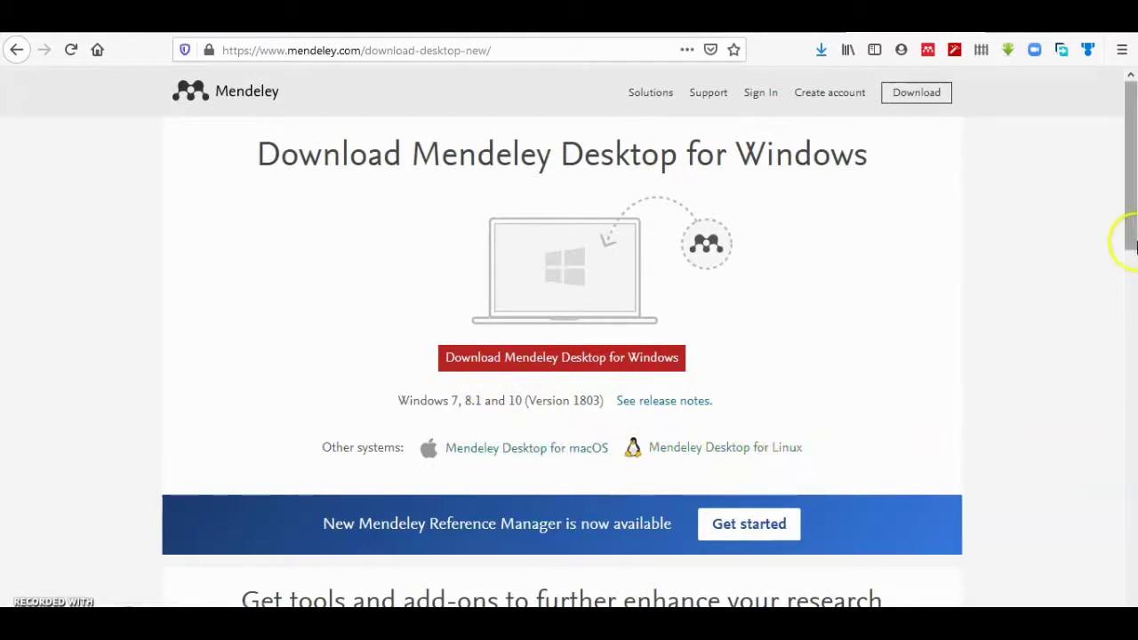
# Step: Look through the Mendeley Desktop download page down to the Web Importer and Citation Plugin add-ons
pyautogui.moveTo(1127, 241); pyautogui.dragTo(1131, 347)
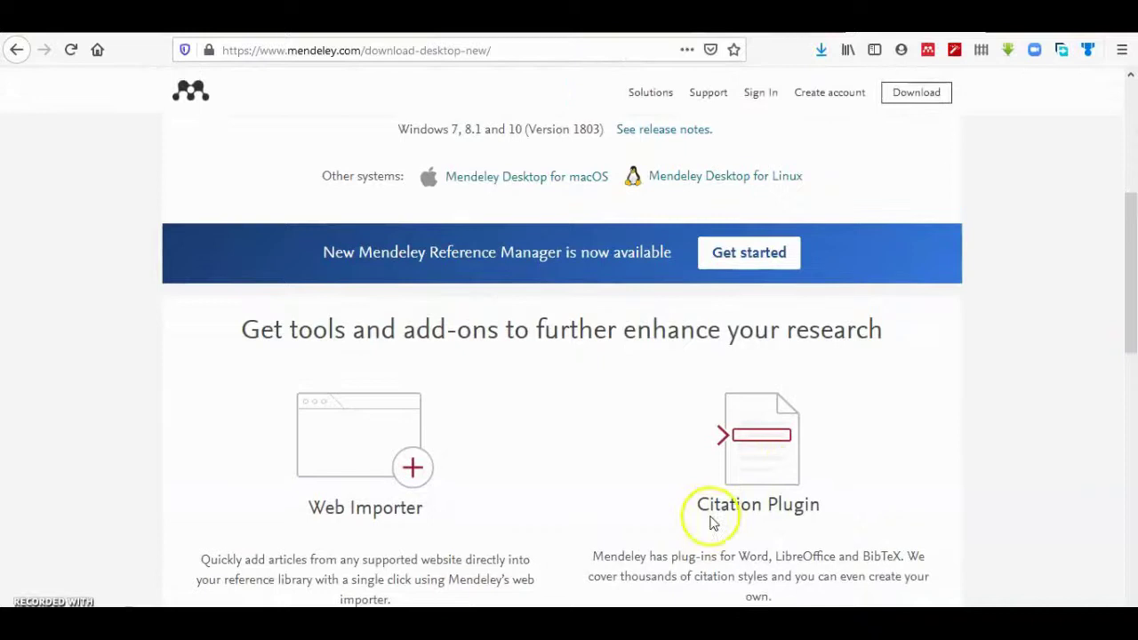
pyautogui.moveTo(1129, 312); pyautogui.dragTo(1129, 361)
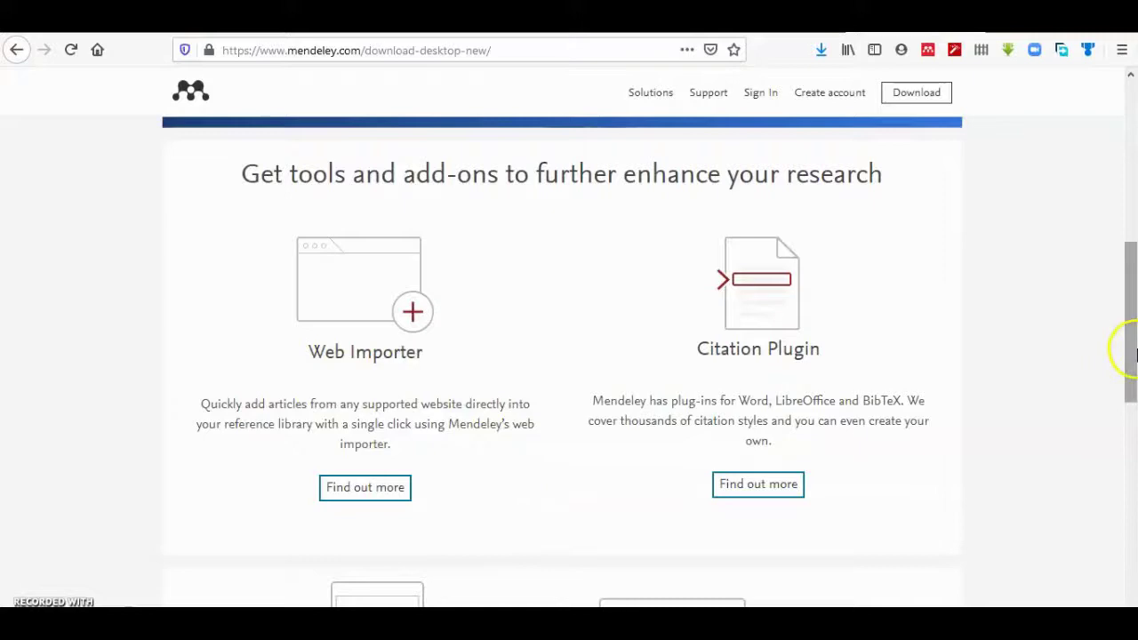
pyautogui.moveTo(1128, 350); pyautogui.dragTo(1131, 384)
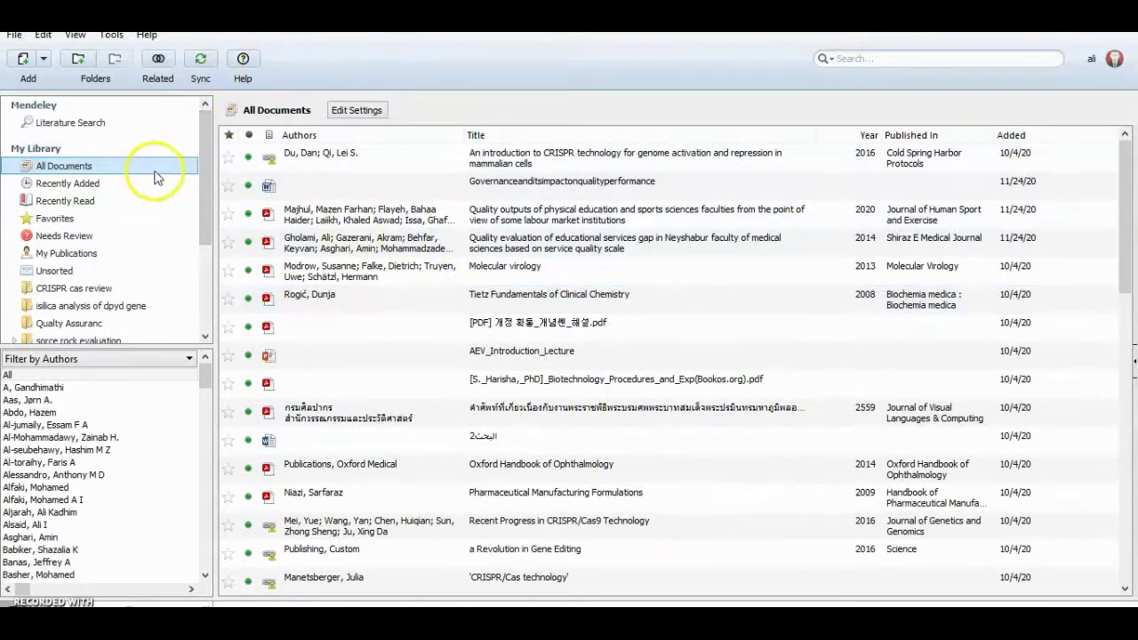
# Step: Switch to Mendeley Desktop and create a library folder named "cov 19 vacc"
pyautogui.moveTo(207, 156)
pyautogui.mouseDown()
pyautogui.moveTo(208, 237)
pyautogui.moveTo(209, 156)
pyautogui.mouseUp()
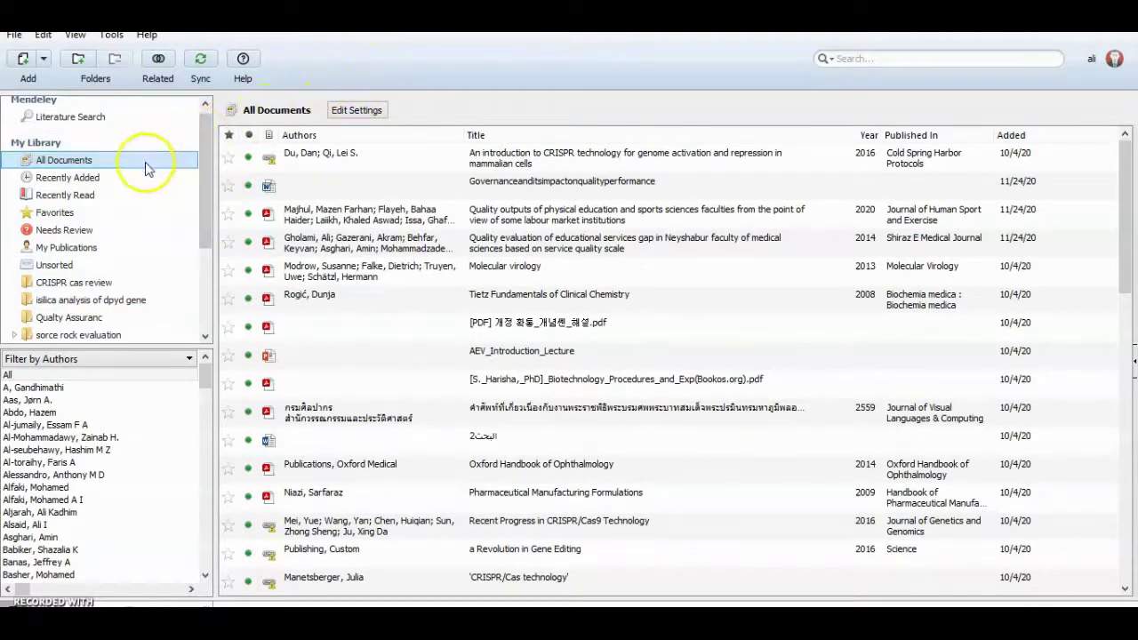
pyautogui.moveTo(207, 178); pyautogui.dragTo(208, 254)
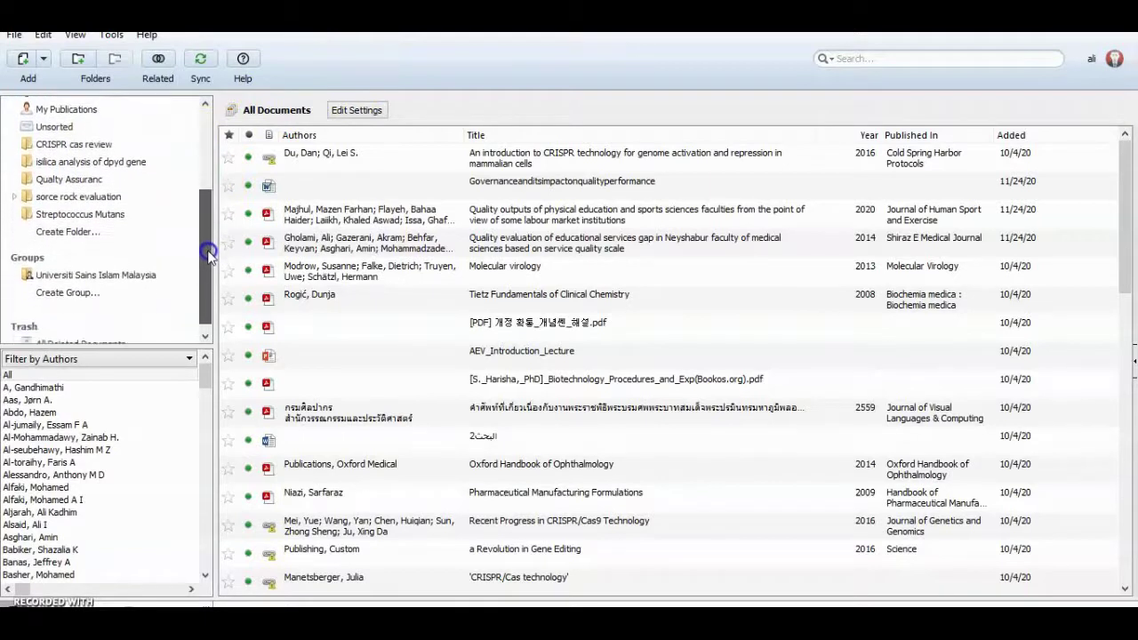
pyautogui.click(83, 242)
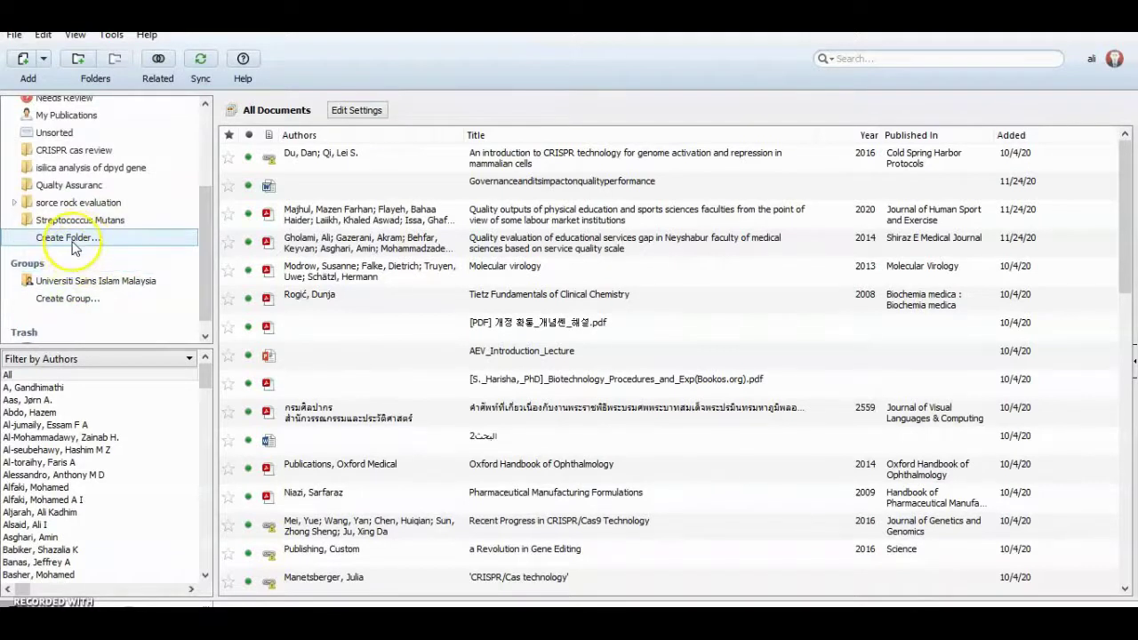
pyautogui.click(72, 242)
pyautogui.click(94, 307)
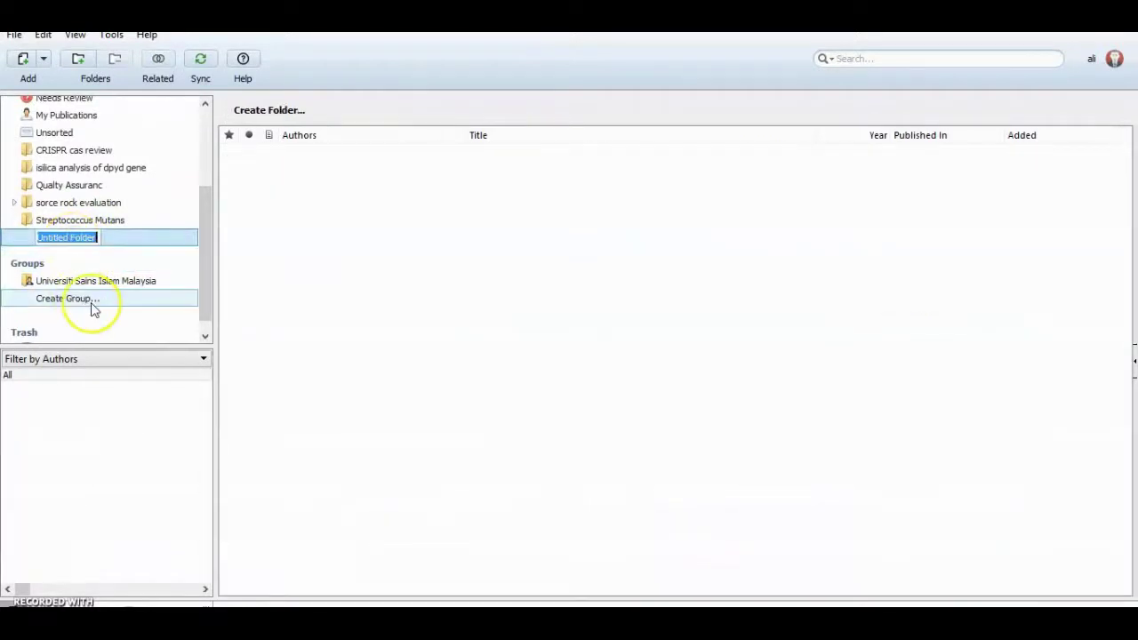
pyautogui.click(73, 328)
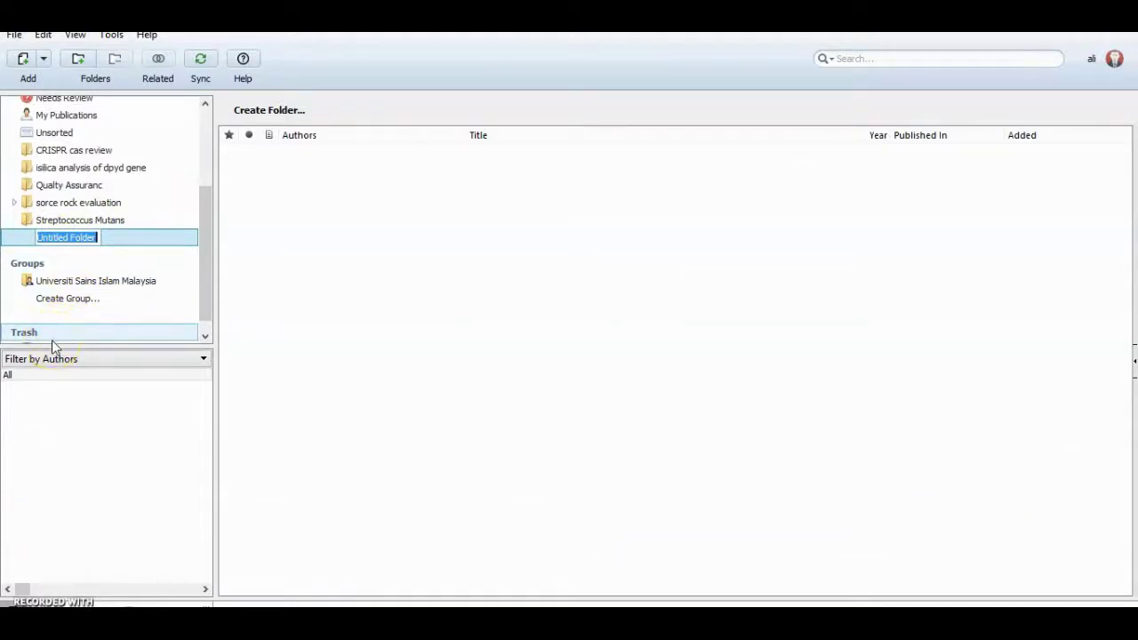
pyautogui.write('cov 19 vacc')
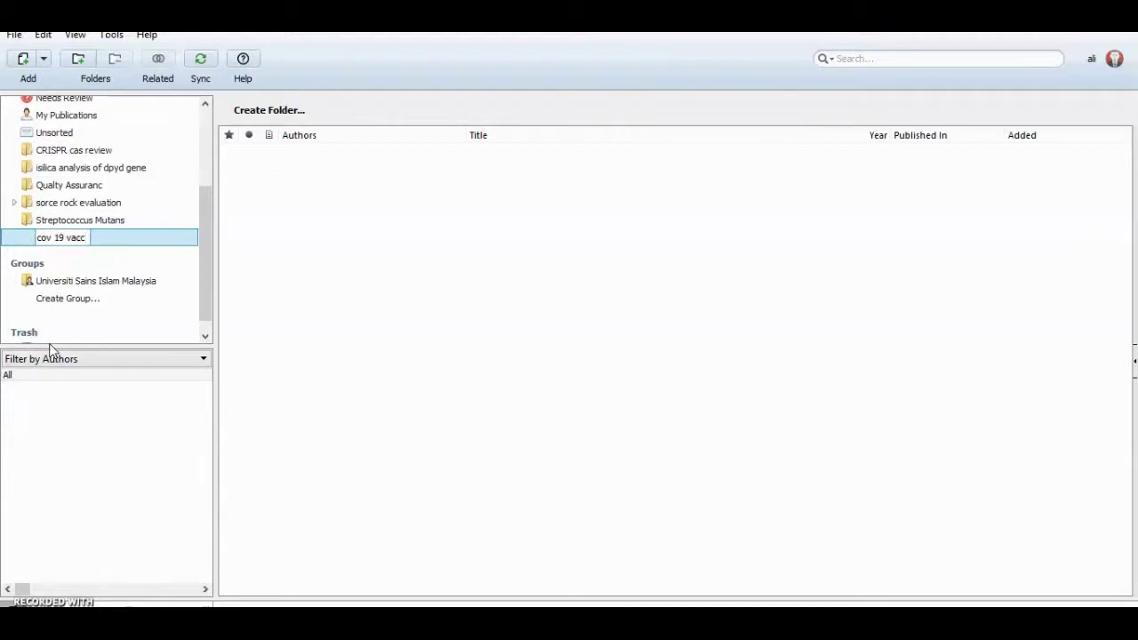
pyautogui.press('Return')
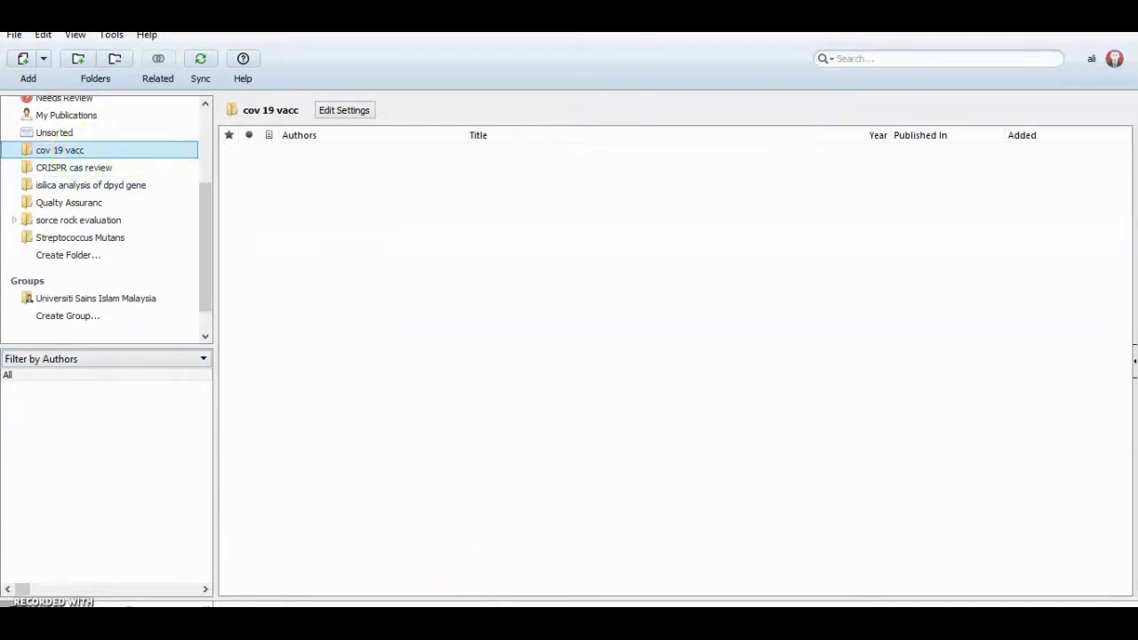
# Step: Add all six PDF files from the computer's "cov vacc" folder to the "cov 19 vacc" library folder
pyautogui.moveTo(448, 622)
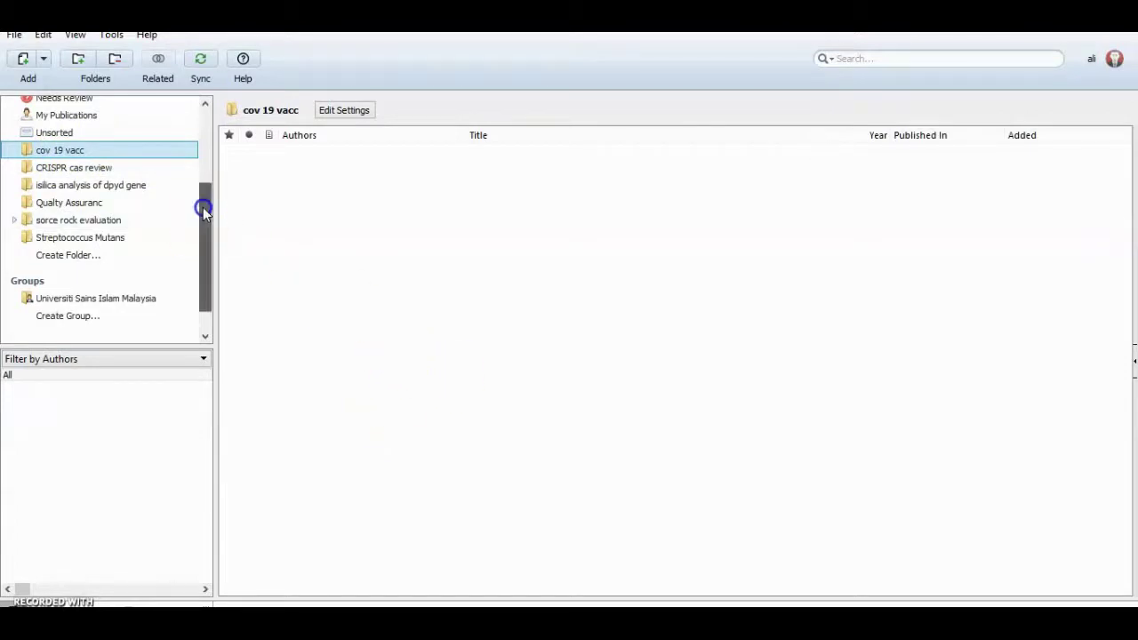
pyautogui.moveTo(203, 207); pyautogui.dragTo(214, 237)
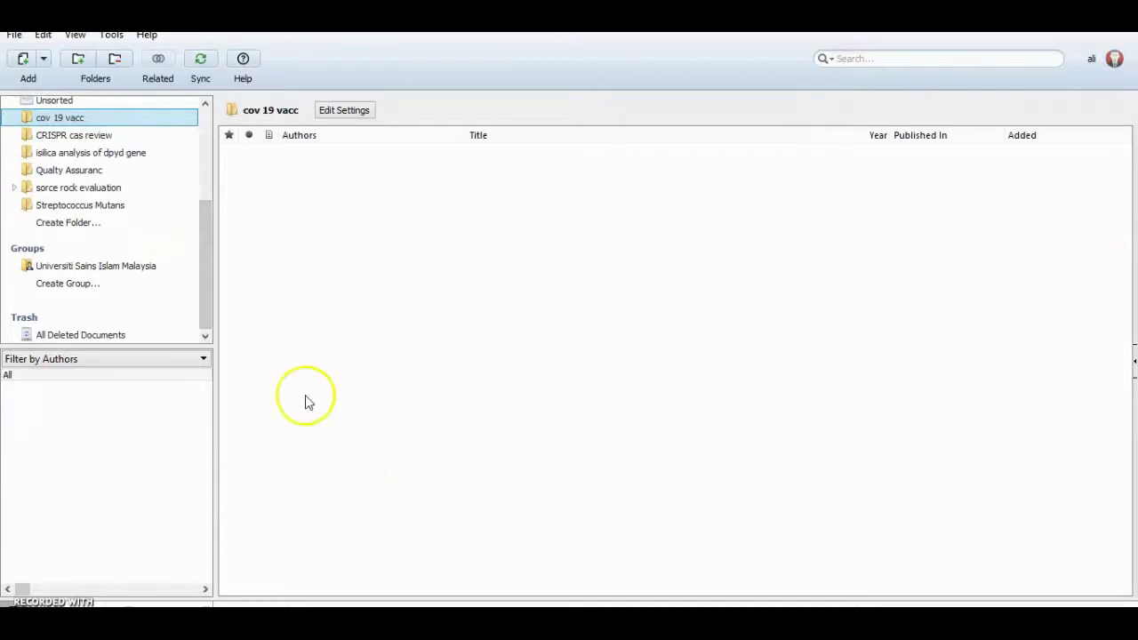
pyautogui.click(131, 118)
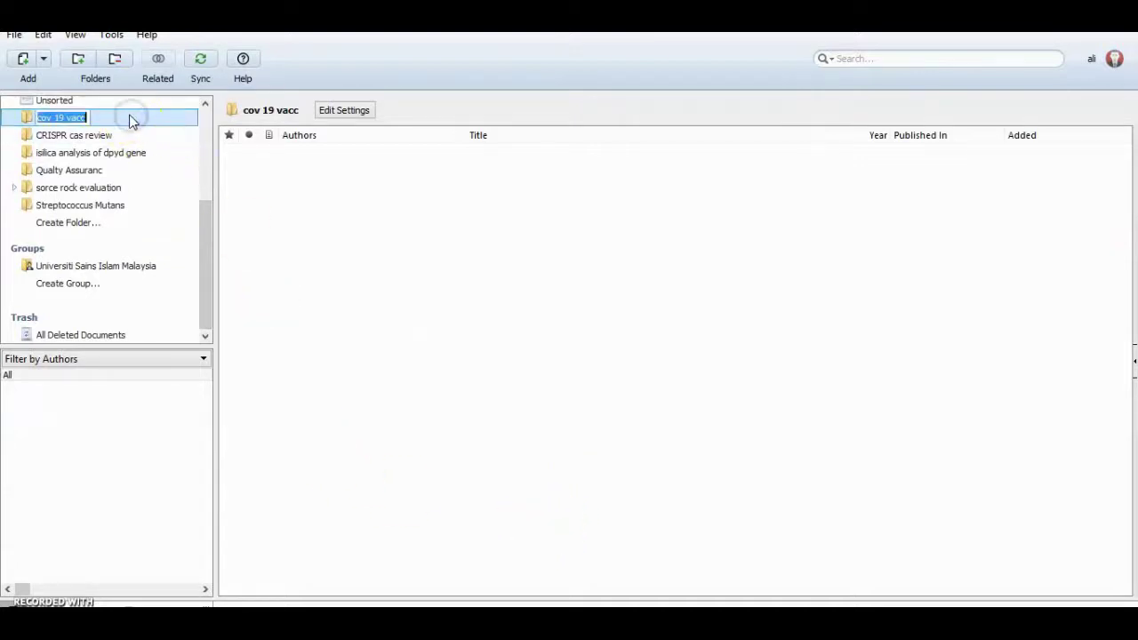
pyautogui.click(340, 218)
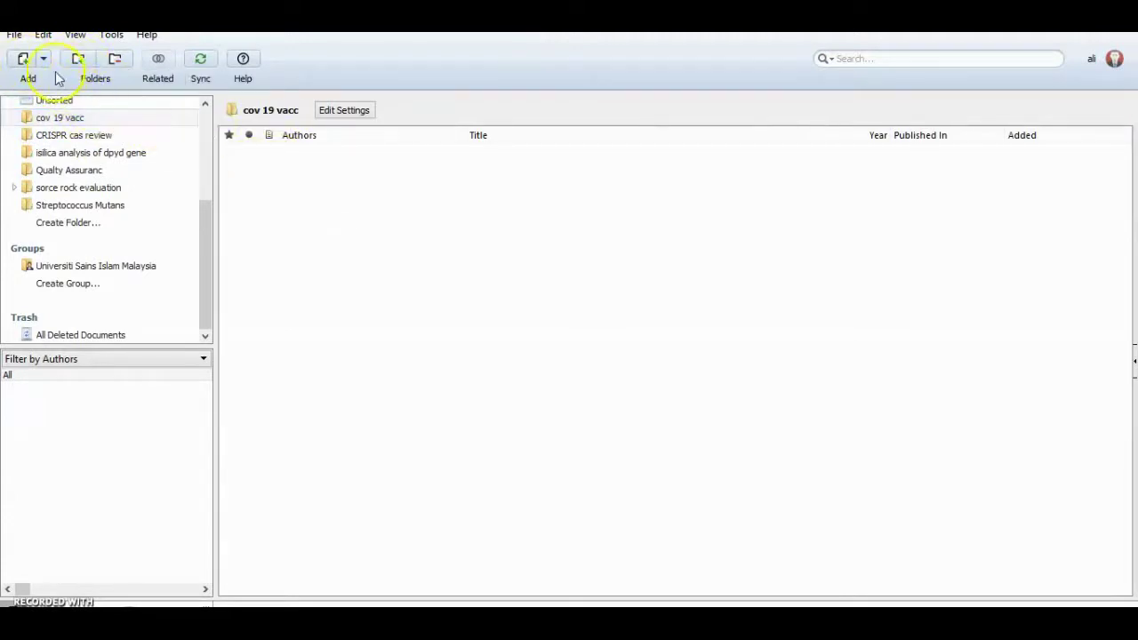
pyautogui.click(24, 61)
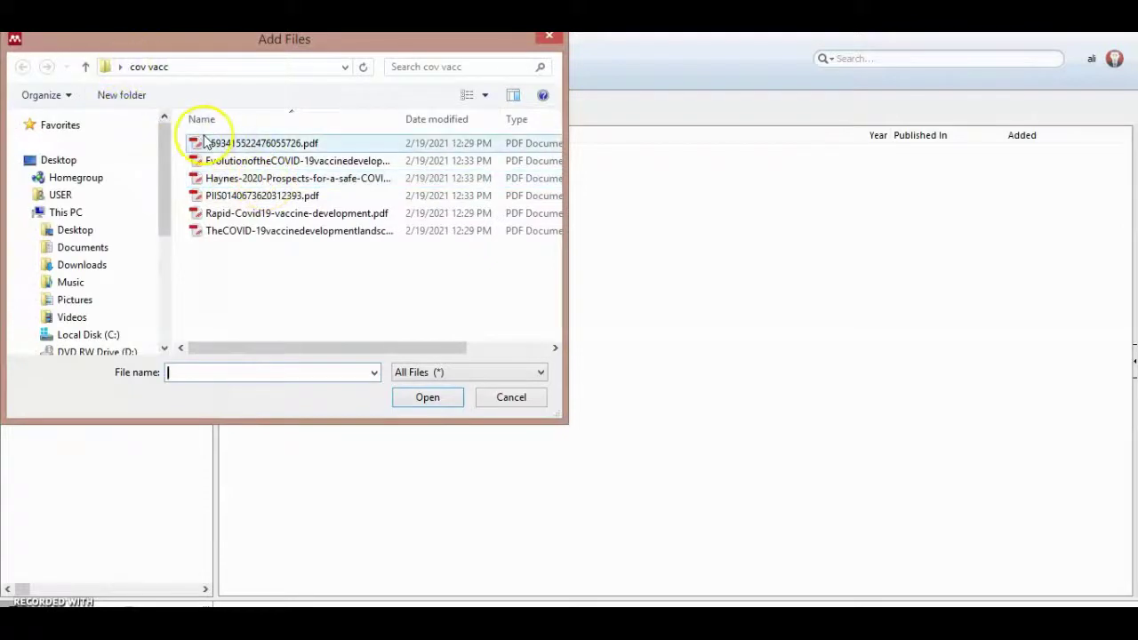
pyautogui.click(228, 142)
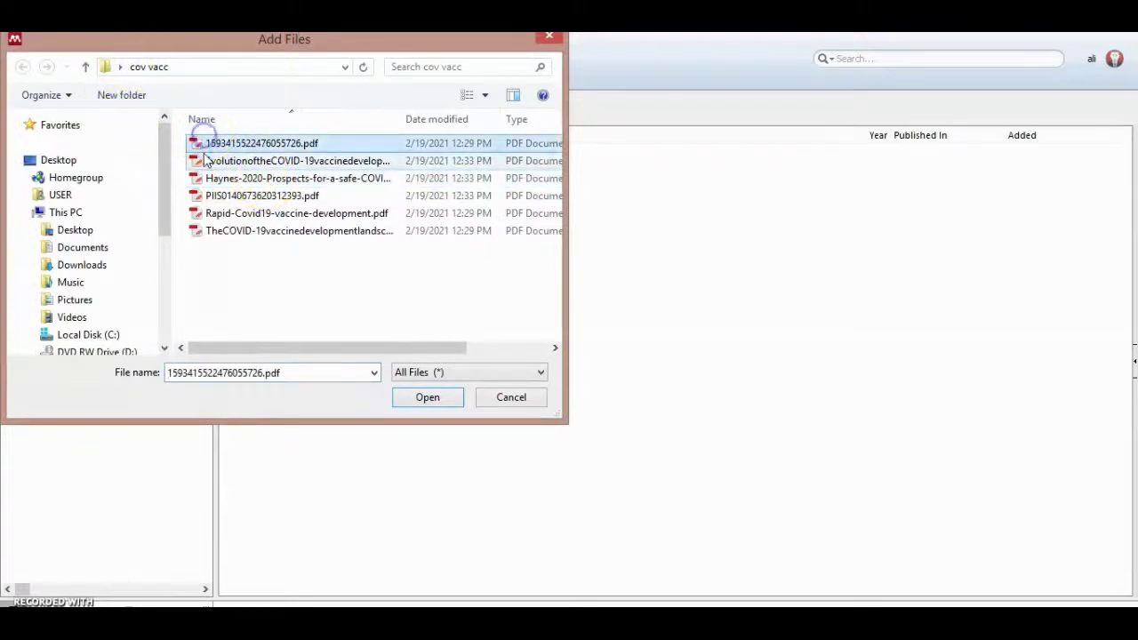
pyautogui.keyDown('shift'); pyautogui.click(222, 229); pyautogui.keyUp('shift')
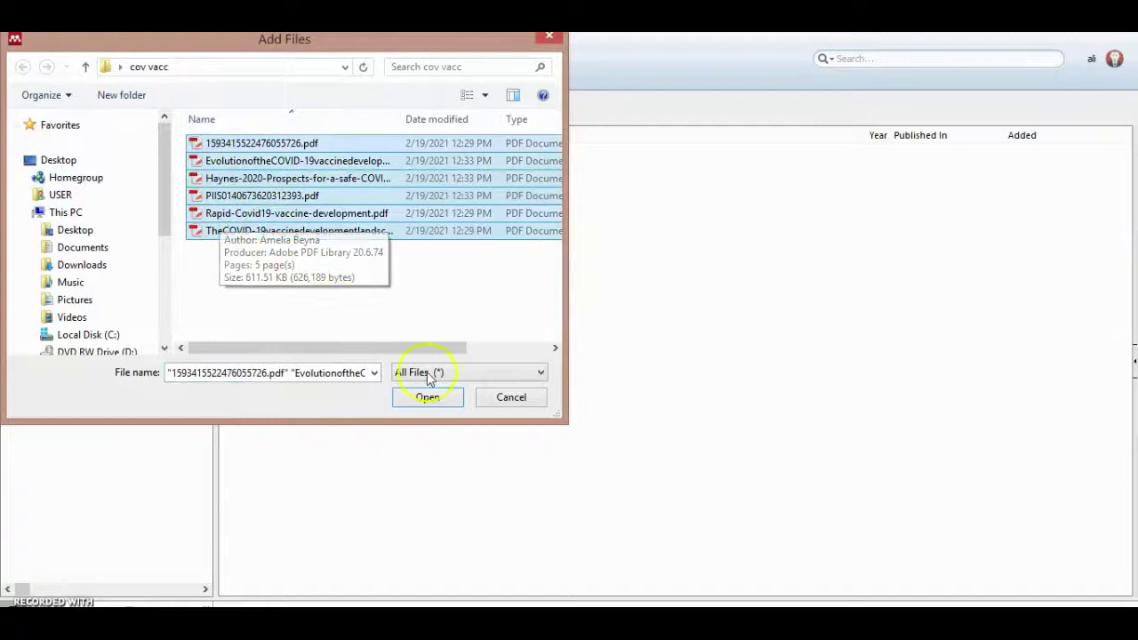
pyautogui.click(438, 401)
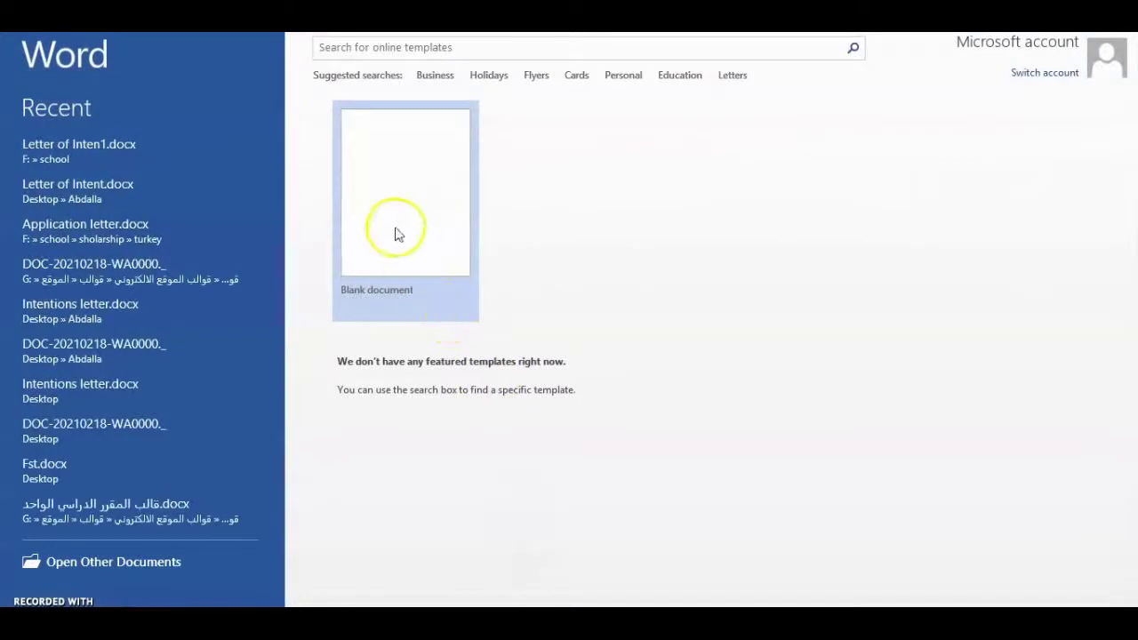
# Step: Switch to Word, create a blank document and display the Mendeley Cite-O-Matic tools
pyautogui.click(396, 218)
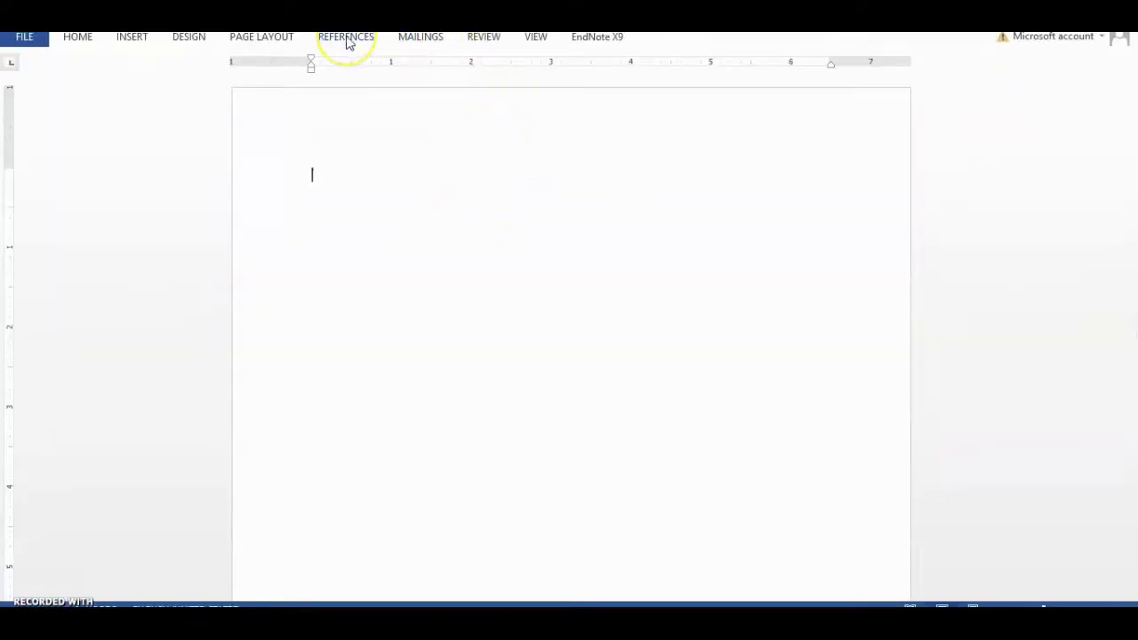
pyautogui.click(733, 484)
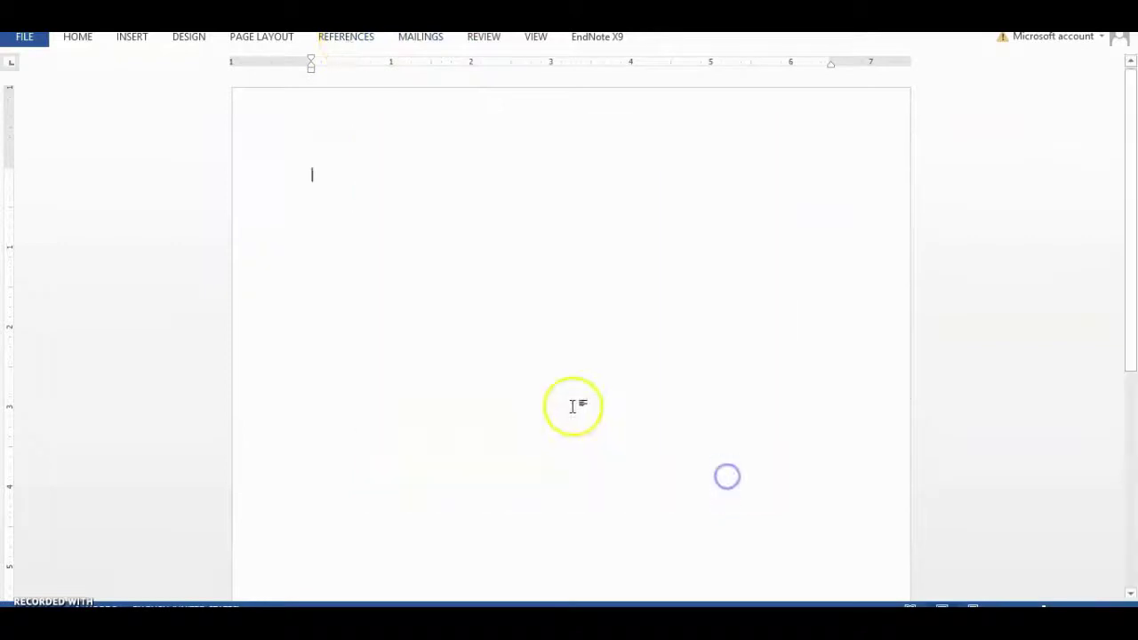
pyautogui.click(338, 39)
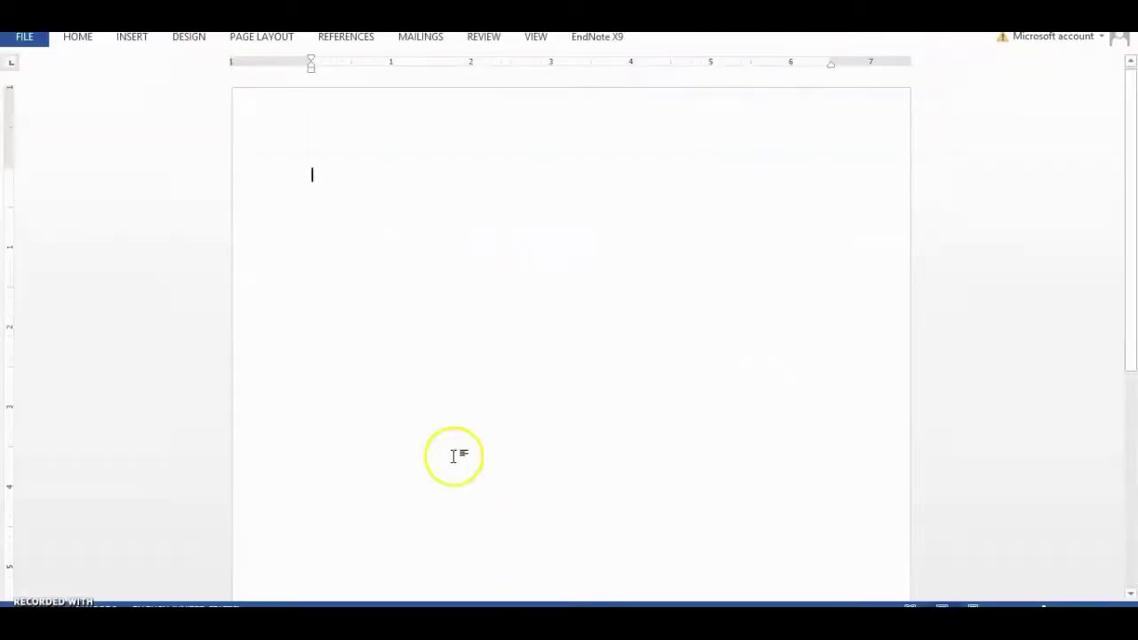
pyautogui.click(339, 41)
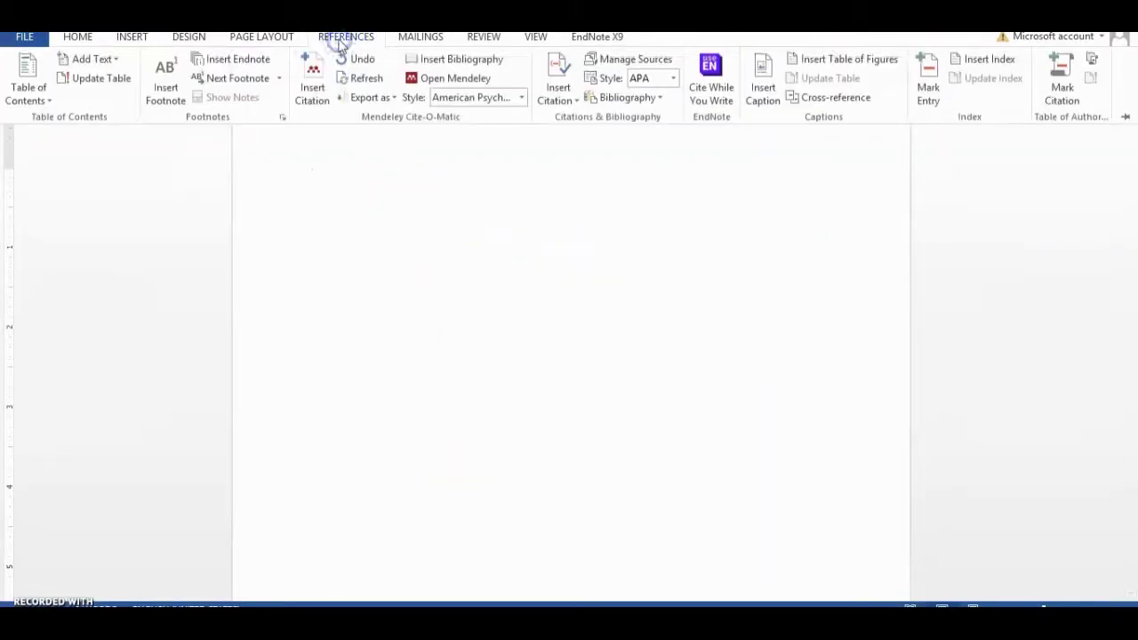
pyautogui.click(312, 107)
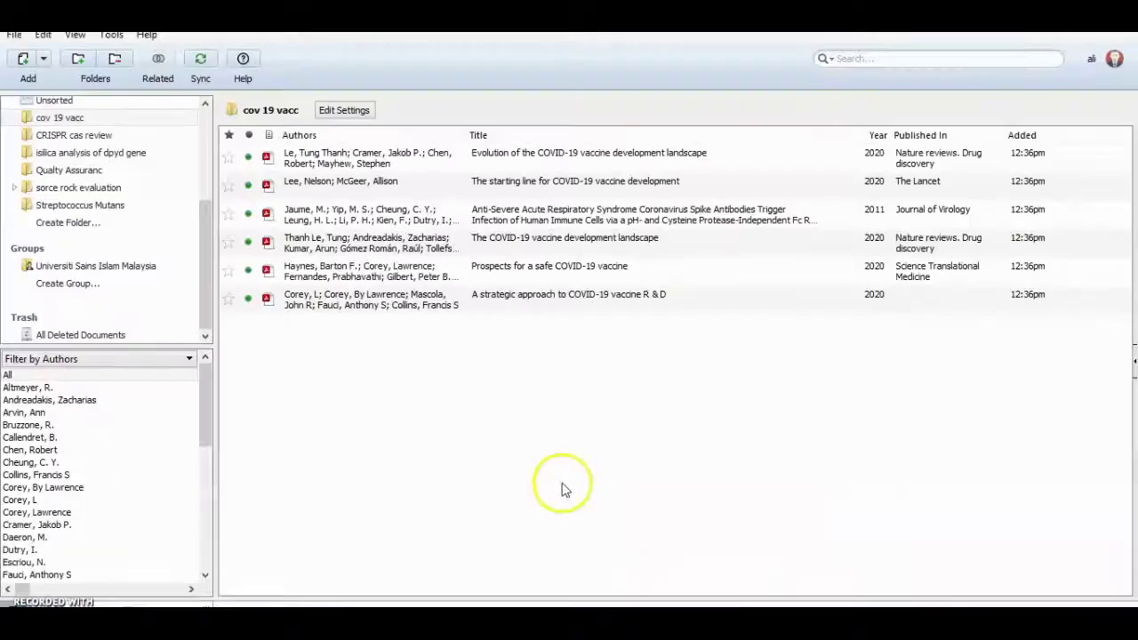
# Step: In Mendeley Desktop, open "Evolution of the COVID-19 vaccine development landscape" and copy the first sentence of its Trial design section
pyautogui.click(457, 158)
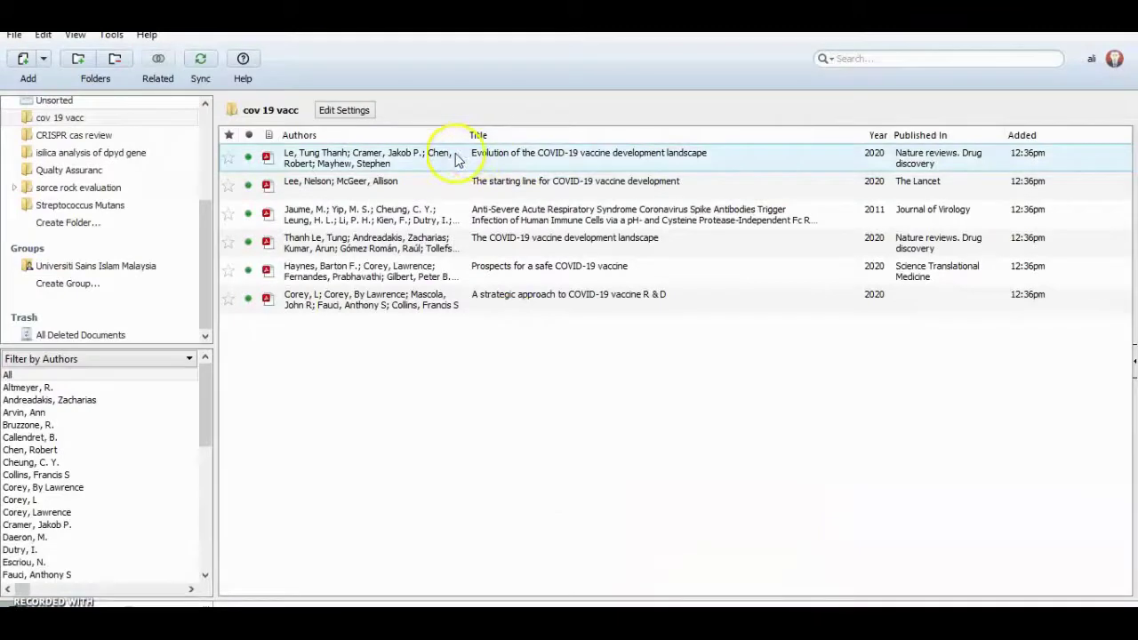
pyautogui.doubleClick(383, 163)
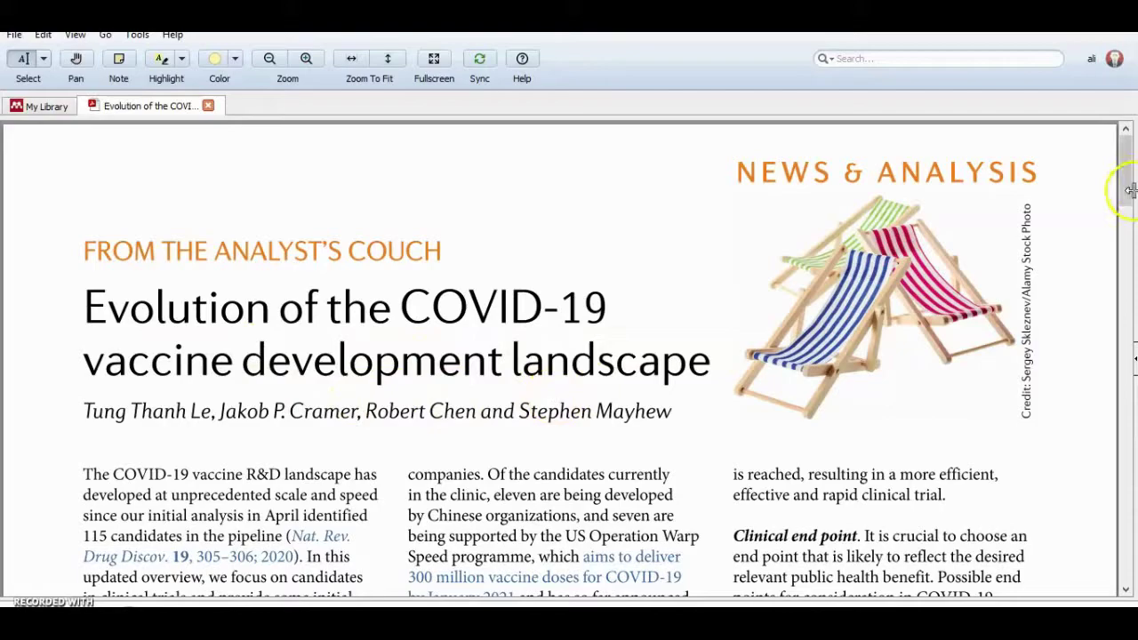
pyautogui.moveTo(1129, 191); pyautogui.dragTo(1131, 337)
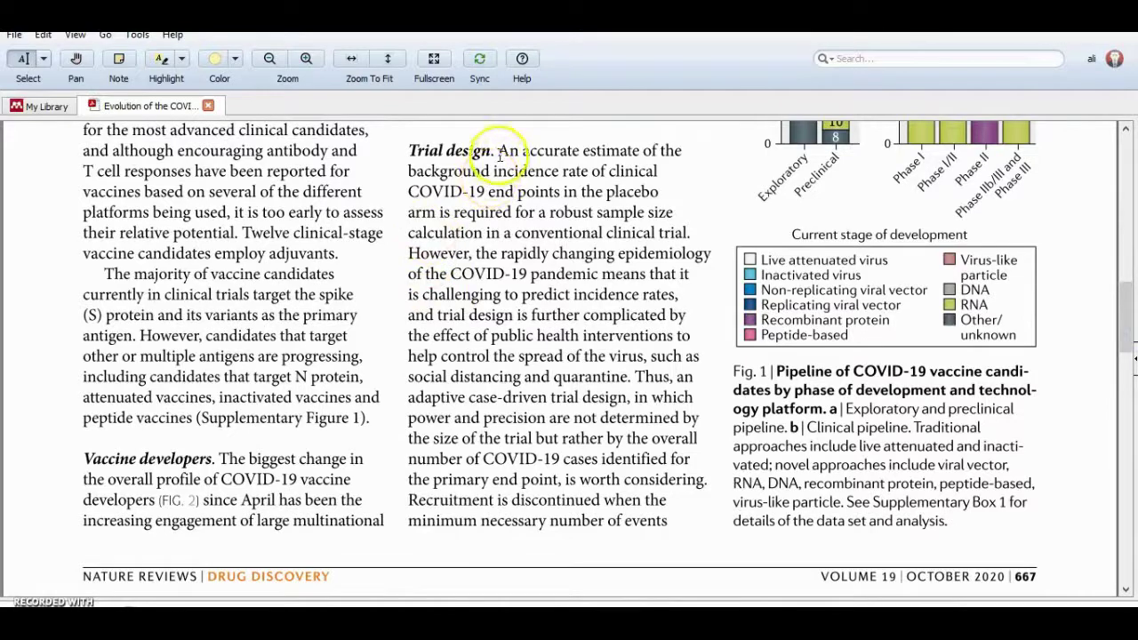
pyautogui.moveTo(499, 155); pyautogui.dragTo(569, 213)
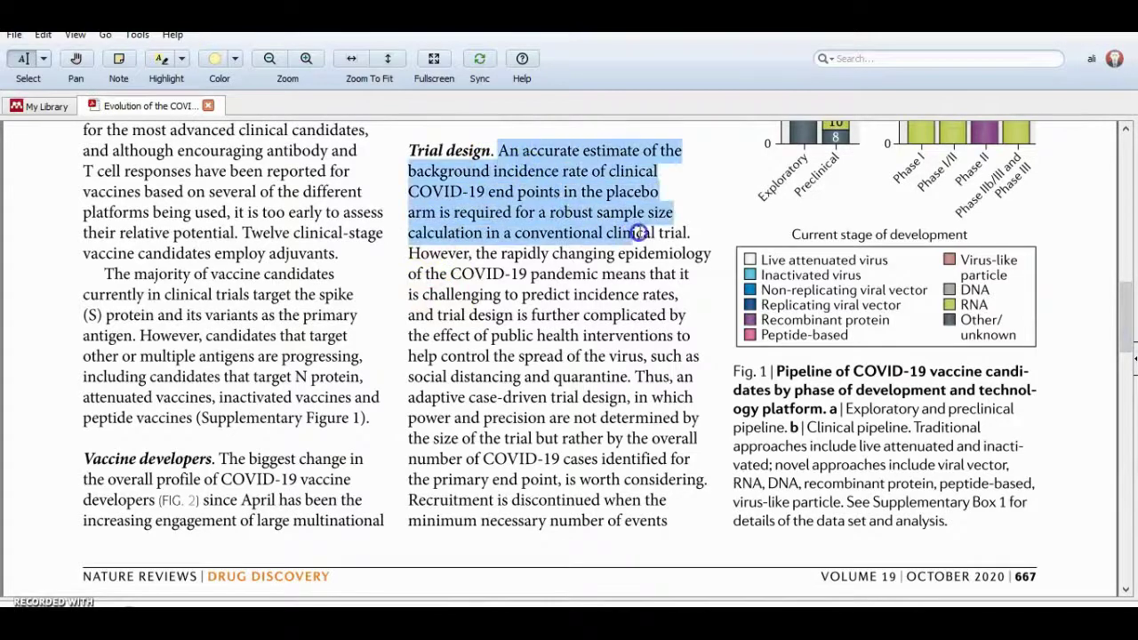
pyautogui.moveTo(690, 234)
pyautogui.mouseDown()
pyautogui.moveTo(680, 246)
pyautogui.moveTo(690, 254)
pyautogui.moveTo(687, 234)
pyautogui.mouseUp()
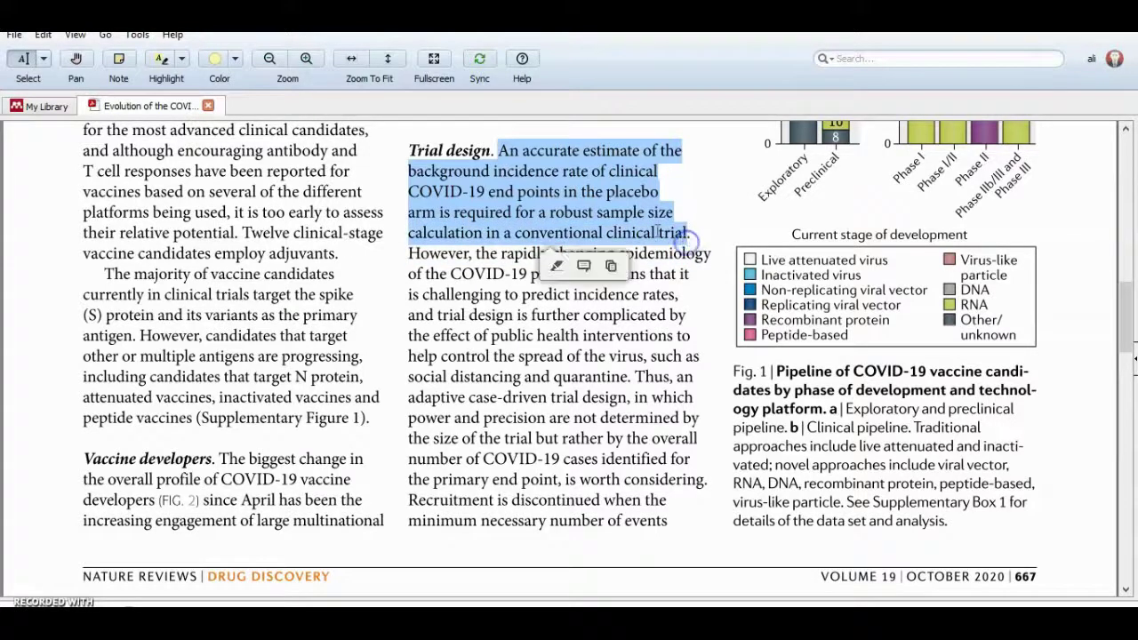
pyautogui.rightClick(649, 230)
pyautogui.click(692, 282)
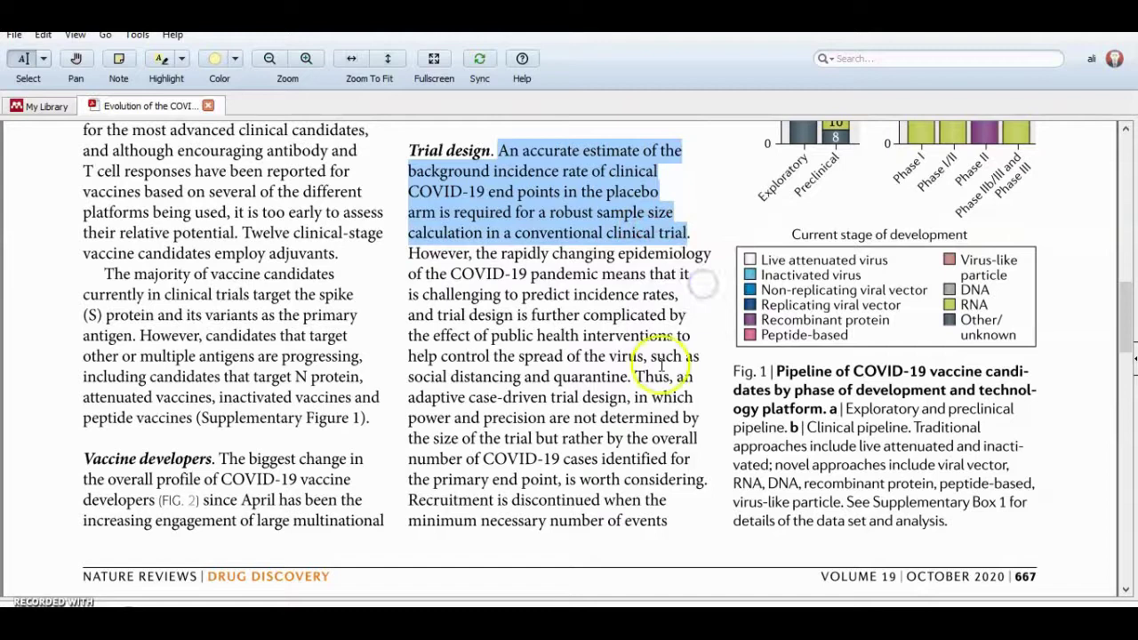
# Step: Switch to Word and paste the copied Trial design sentence as text only into the blank document
pyautogui.click(522, 607)
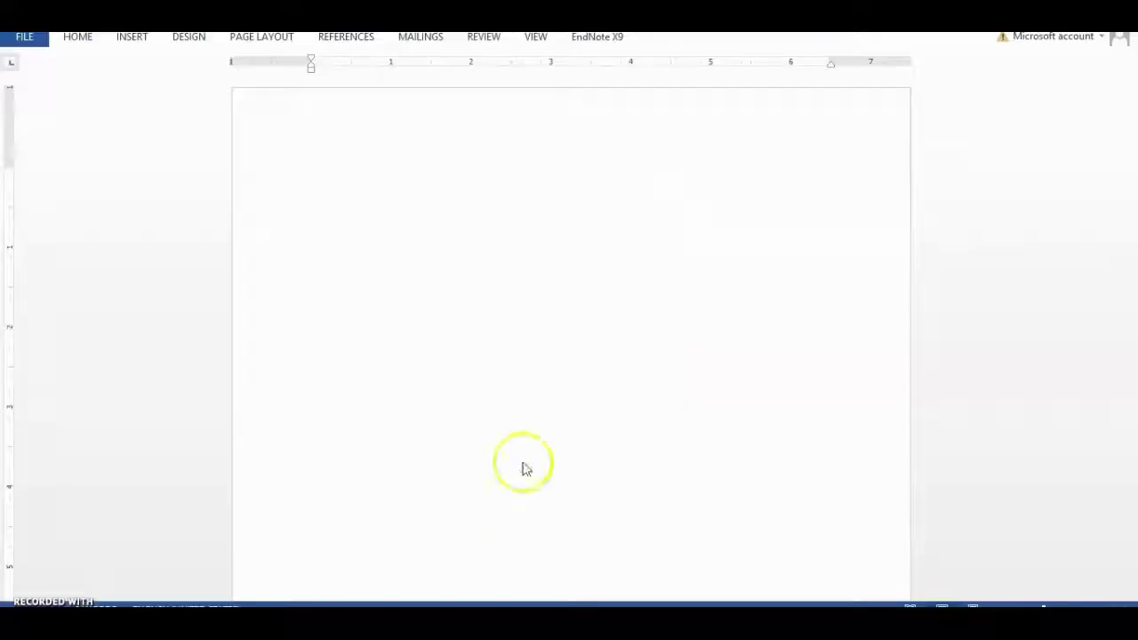
pyautogui.rightClick(396, 172)
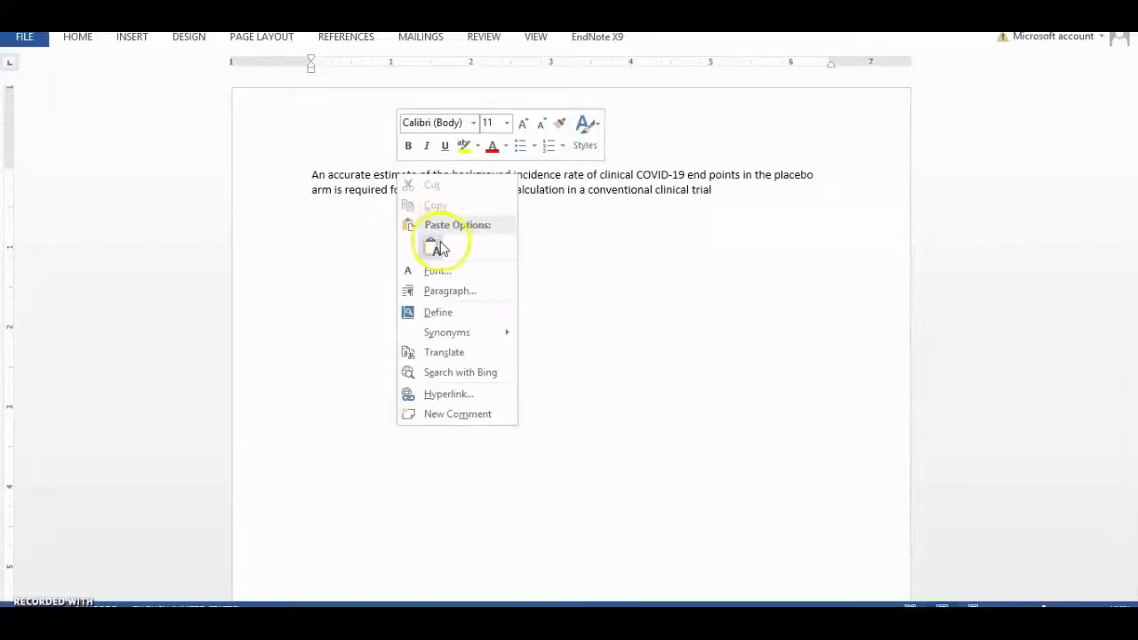
pyautogui.click(434, 246)
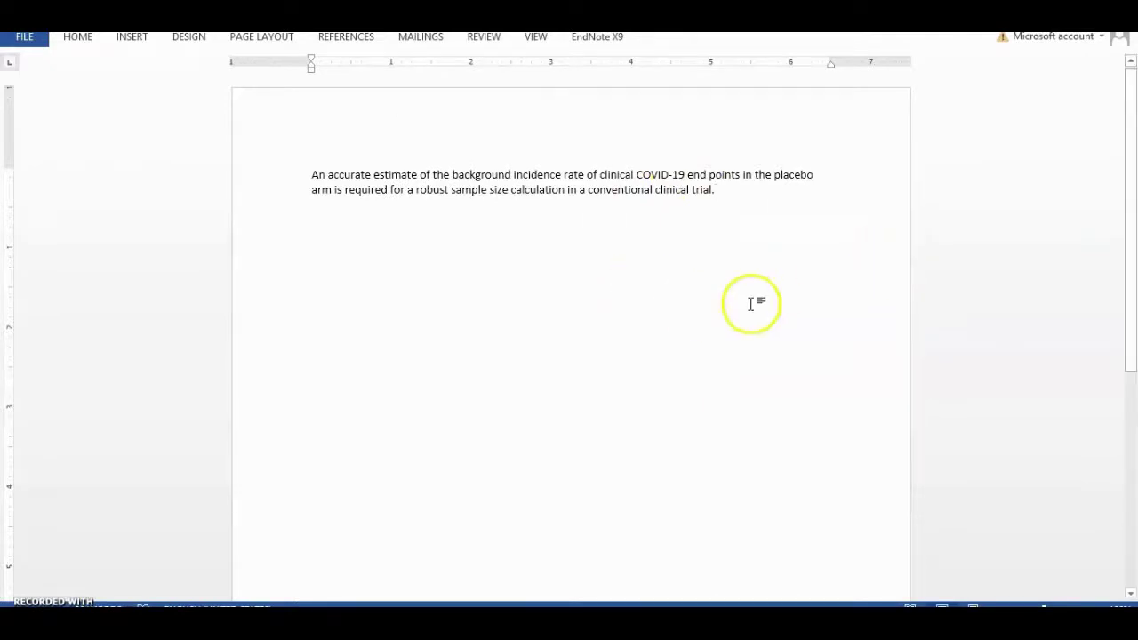
# Step: Insert a Mendeley citation for "Evolution of the COVID-19 vaccine development landscape" after the pasted sentence
pyautogui.click(337, 44)
pyautogui.click(311, 80)
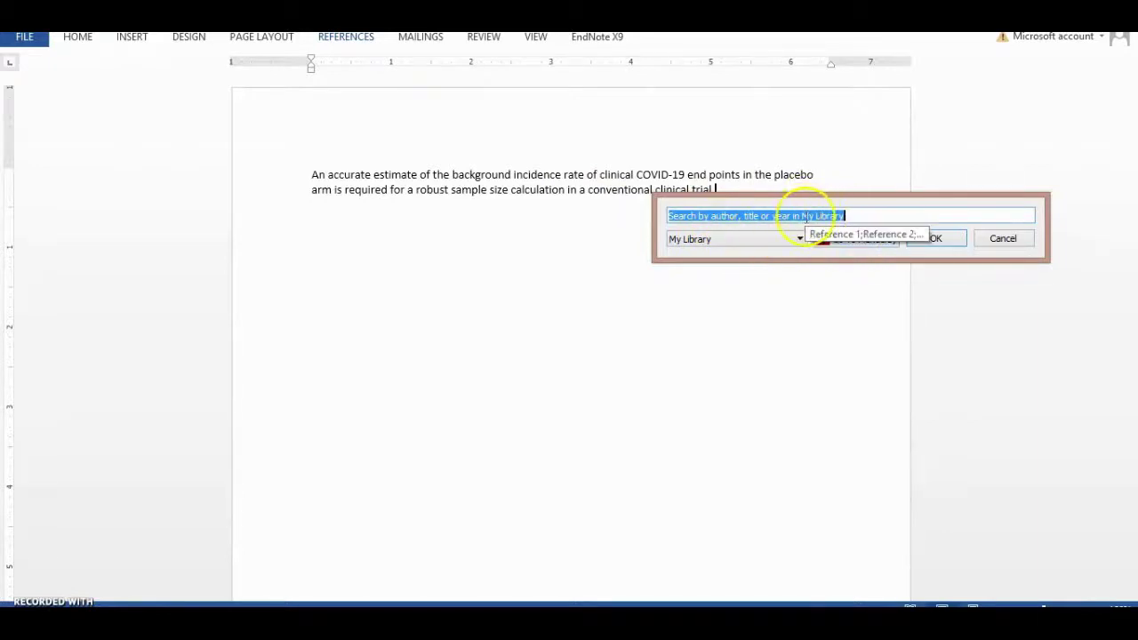
pyautogui.click(849, 239)
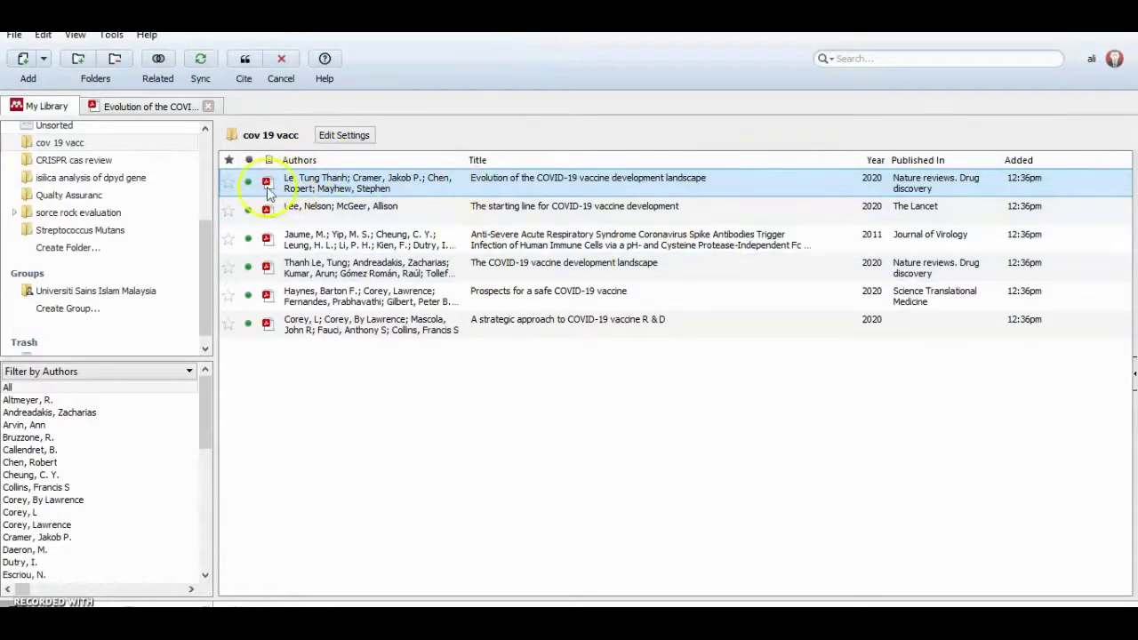
pyautogui.click(247, 60)
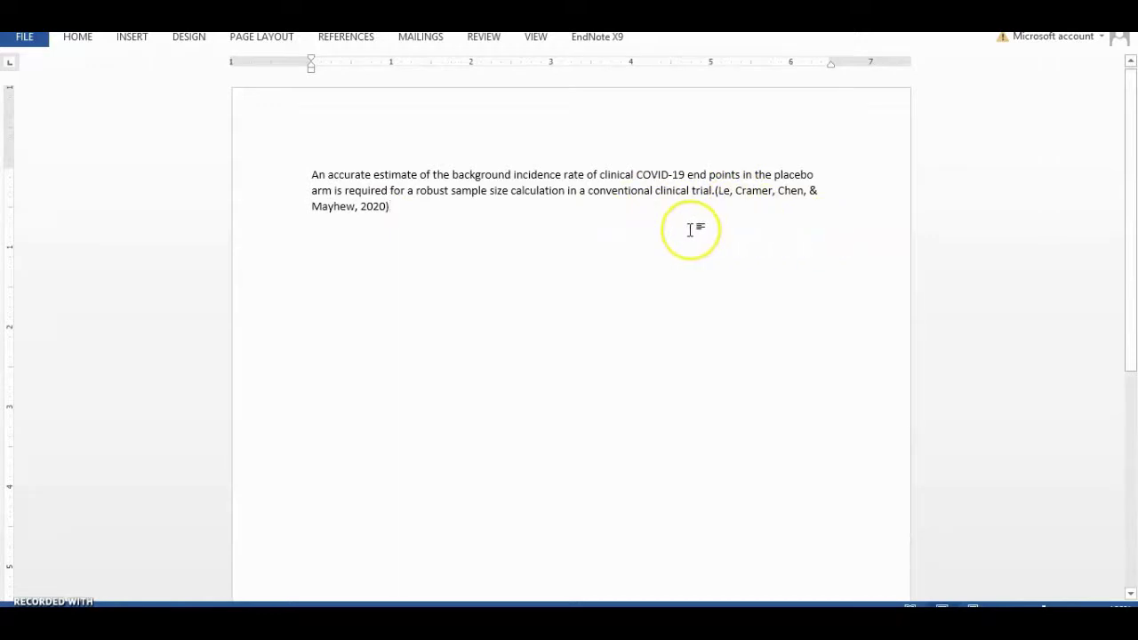
# Step: Add a new line after the citation, then in Mendeley Desktop copy "Two key questions… reinfection studies." from "The starting line for COVID-19 vaccine development"
pyautogui.press('Return')
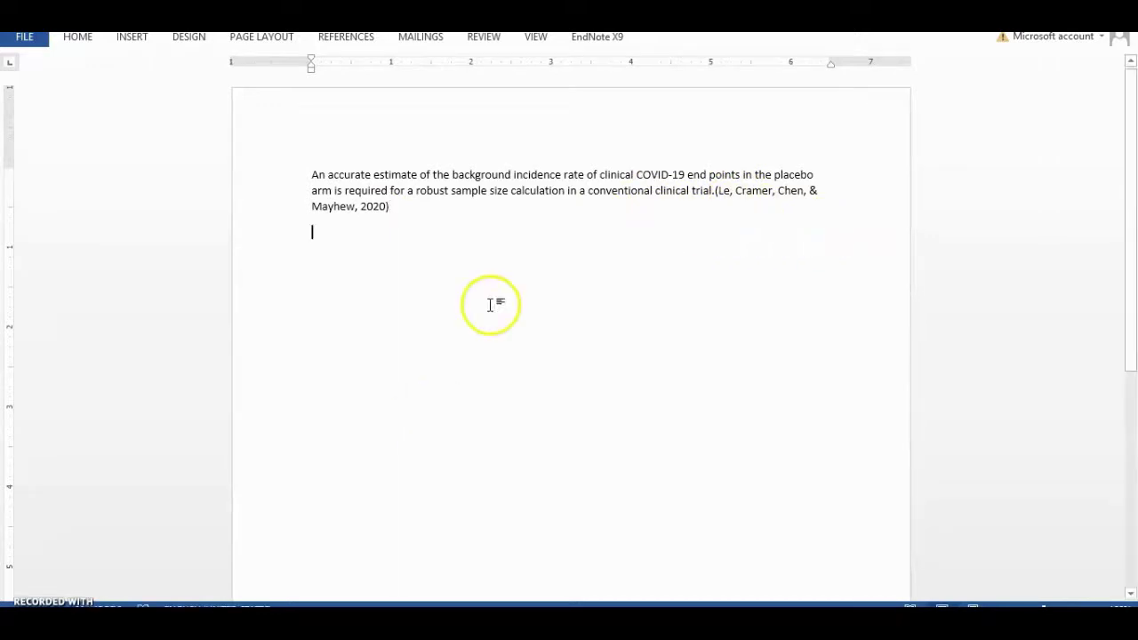
pyautogui.click(764, 604)
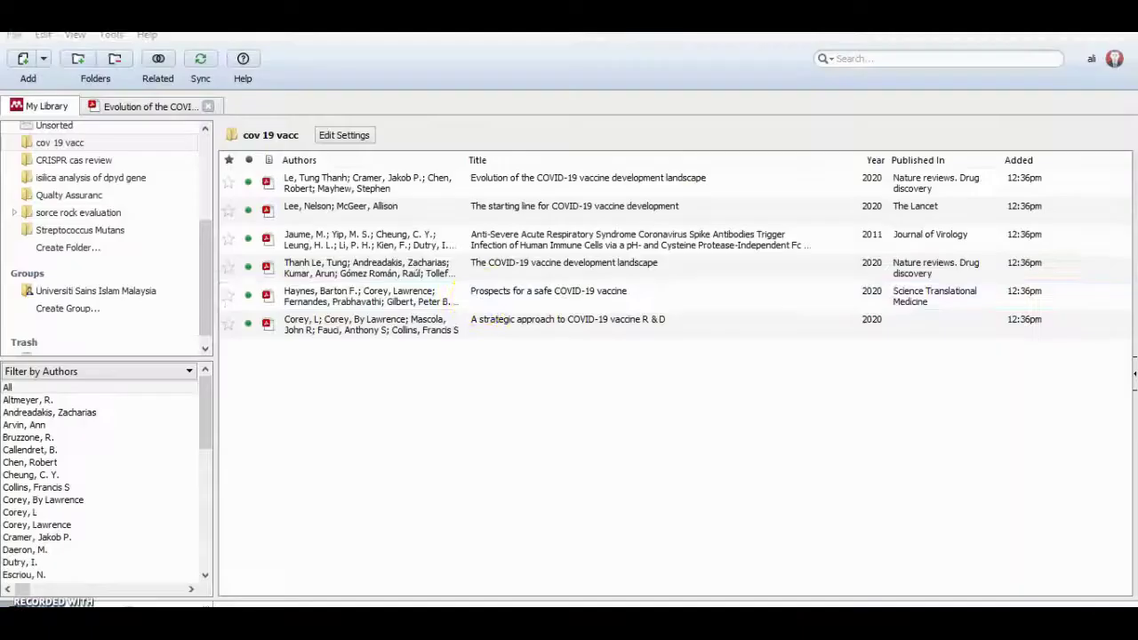
pyautogui.click(464, 216)
pyautogui.doubleClick(464, 212)
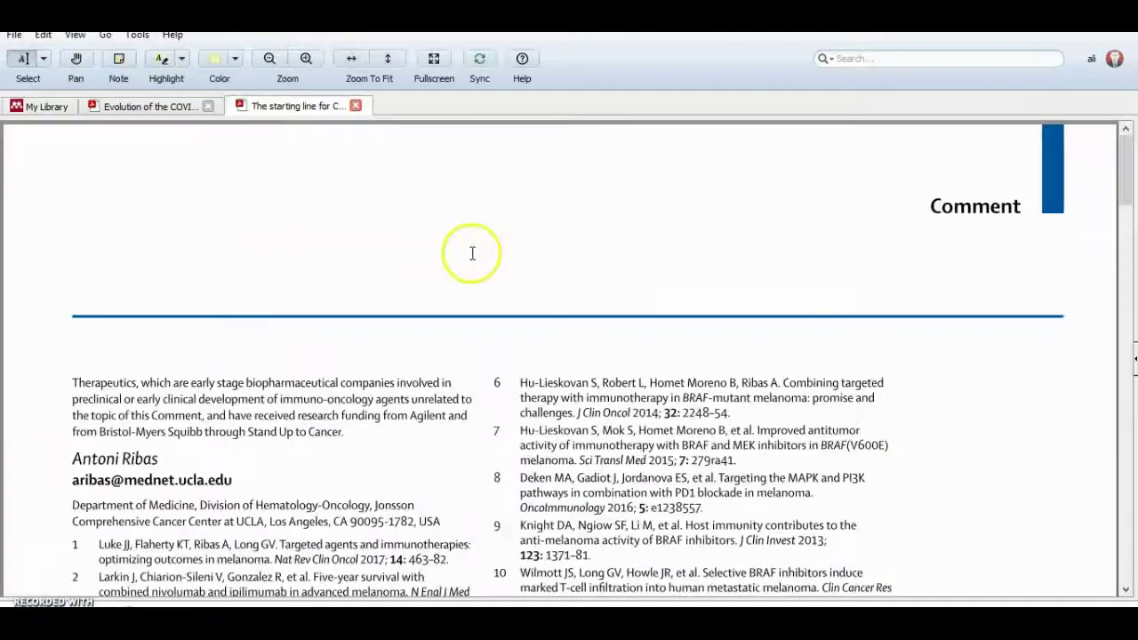
pyautogui.moveTo(1117, 190); pyautogui.dragTo(1130, 318)
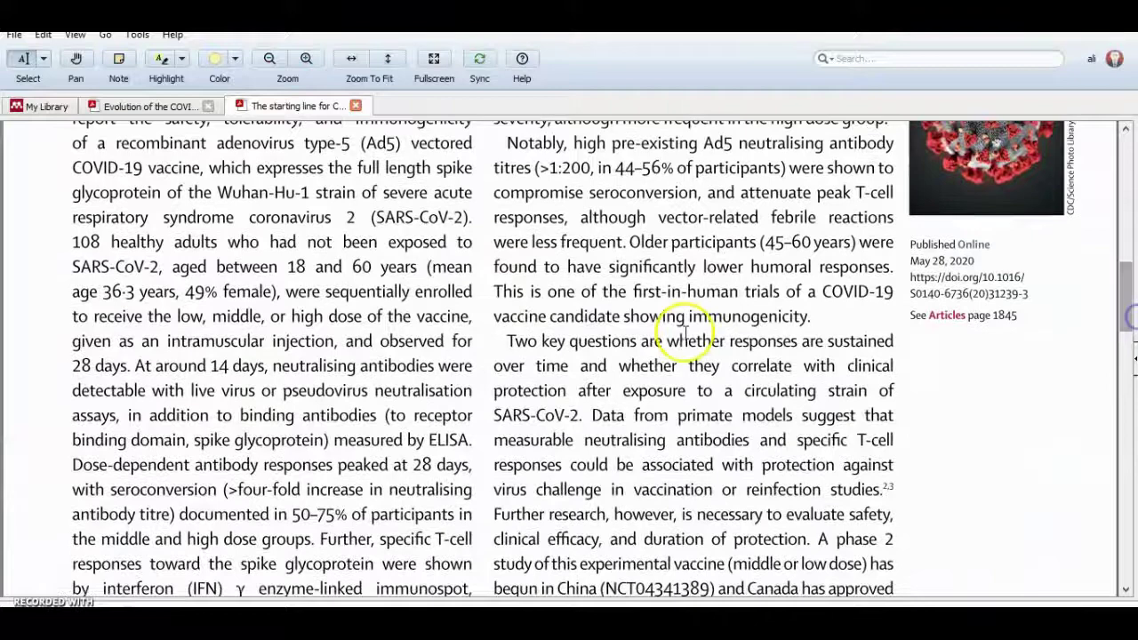
pyautogui.moveTo(507, 341); pyautogui.dragTo(878, 489)
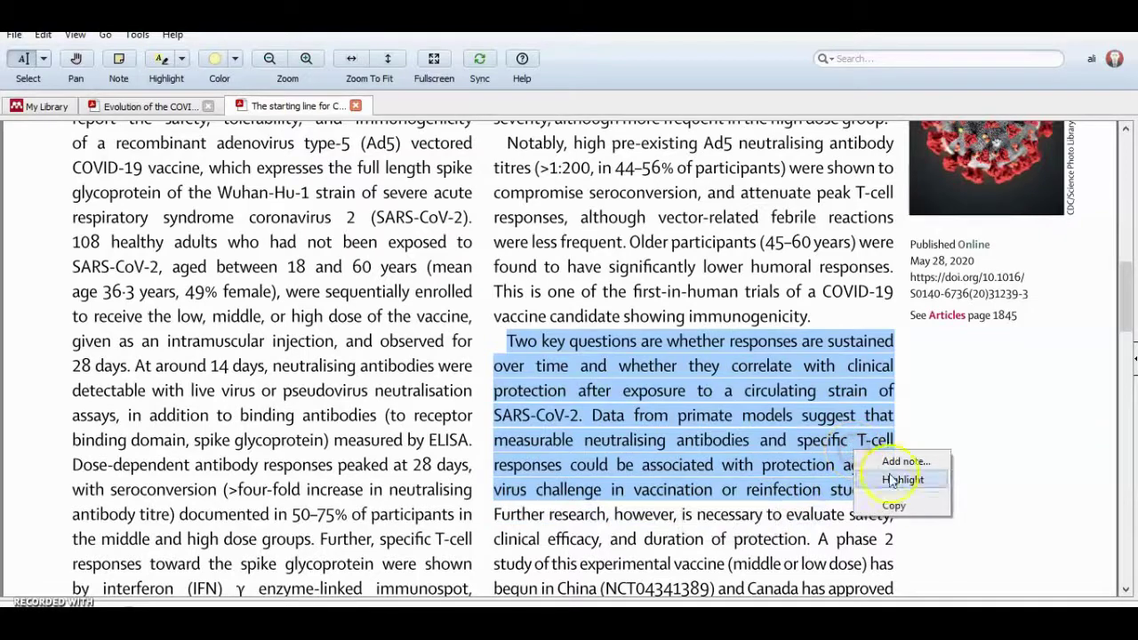
pyautogui.click(889, 508)
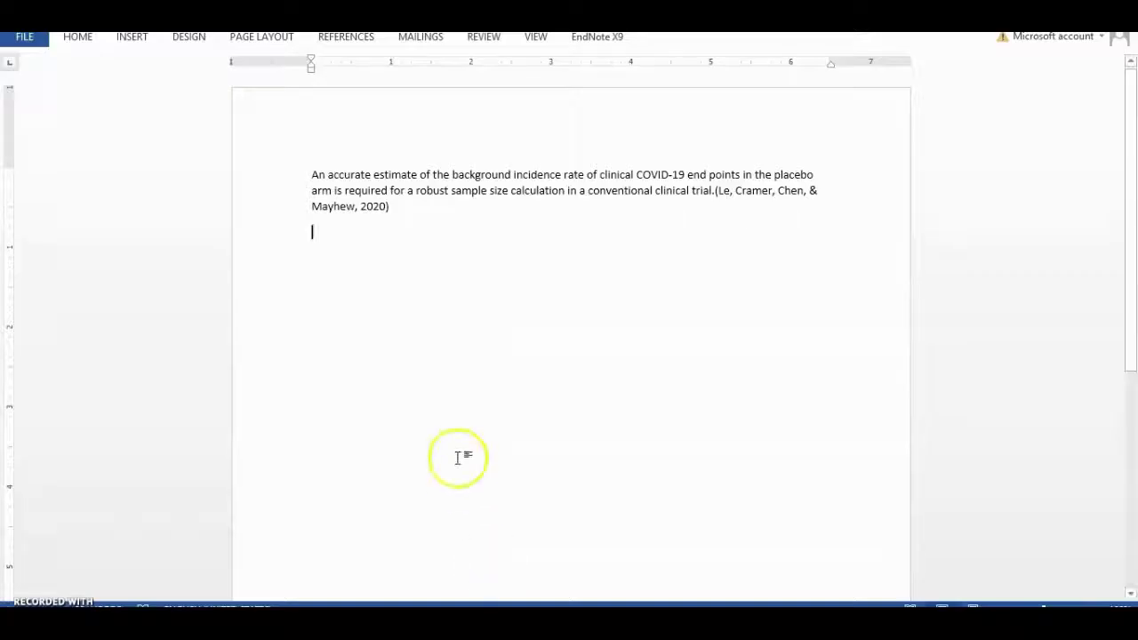
# Step: In Word, paste the copied passage as text only and insert a Mendeley citation for "The starting line for COVID-19 vaccine development" after it
pyautogui.rightClick(394, 246)
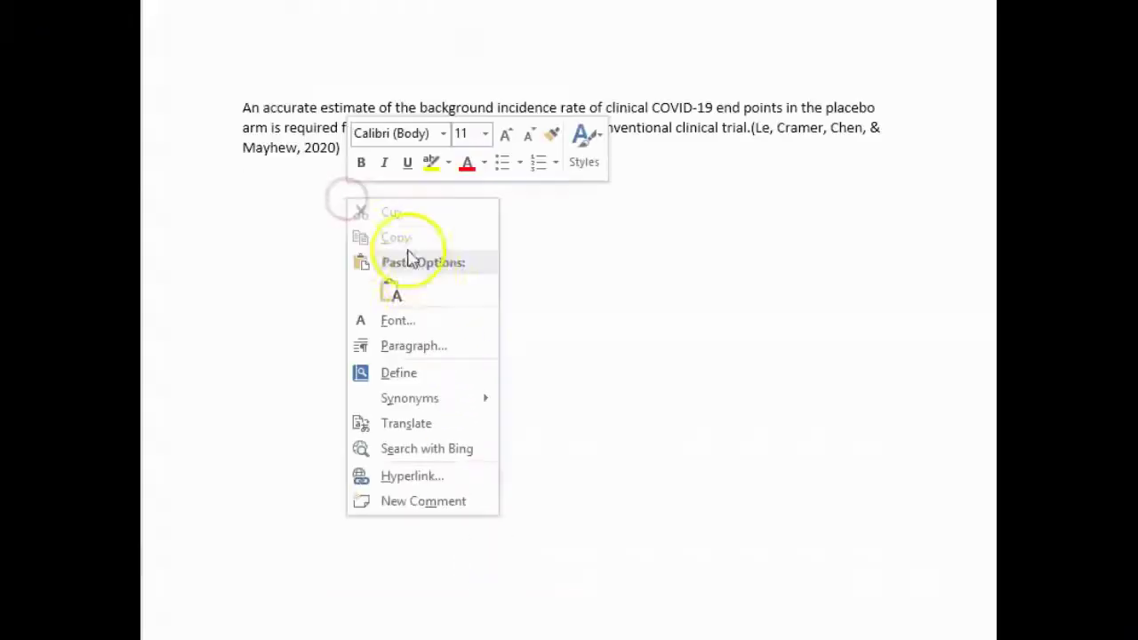
pyautogui.click(394, 296)
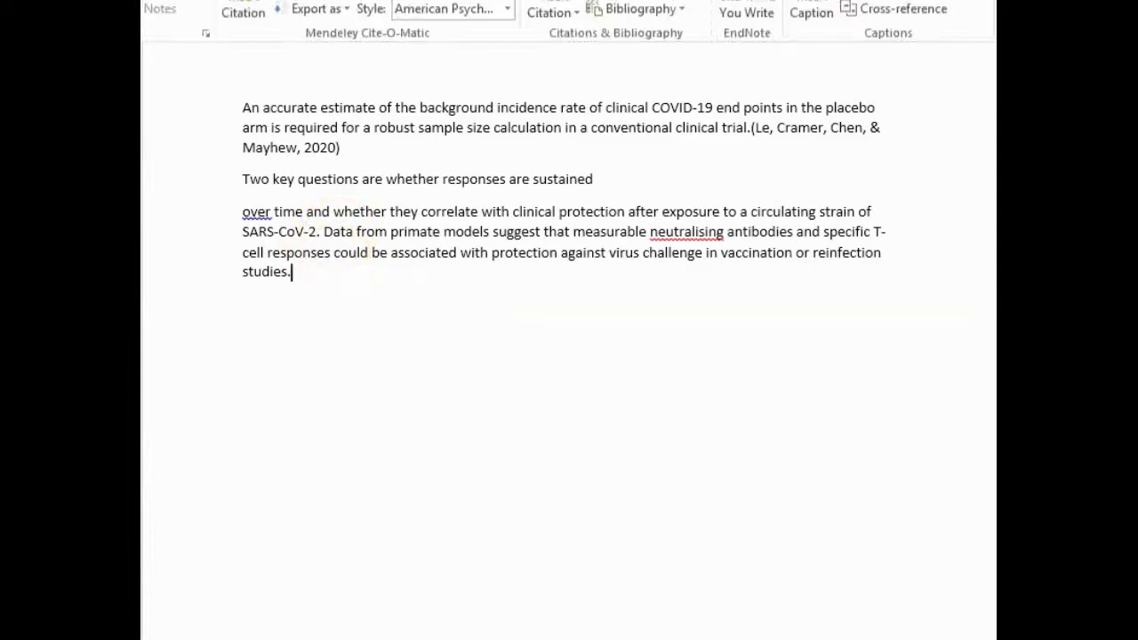
pyautogui.click(238, 7)
pyautogui.click(475, 335)
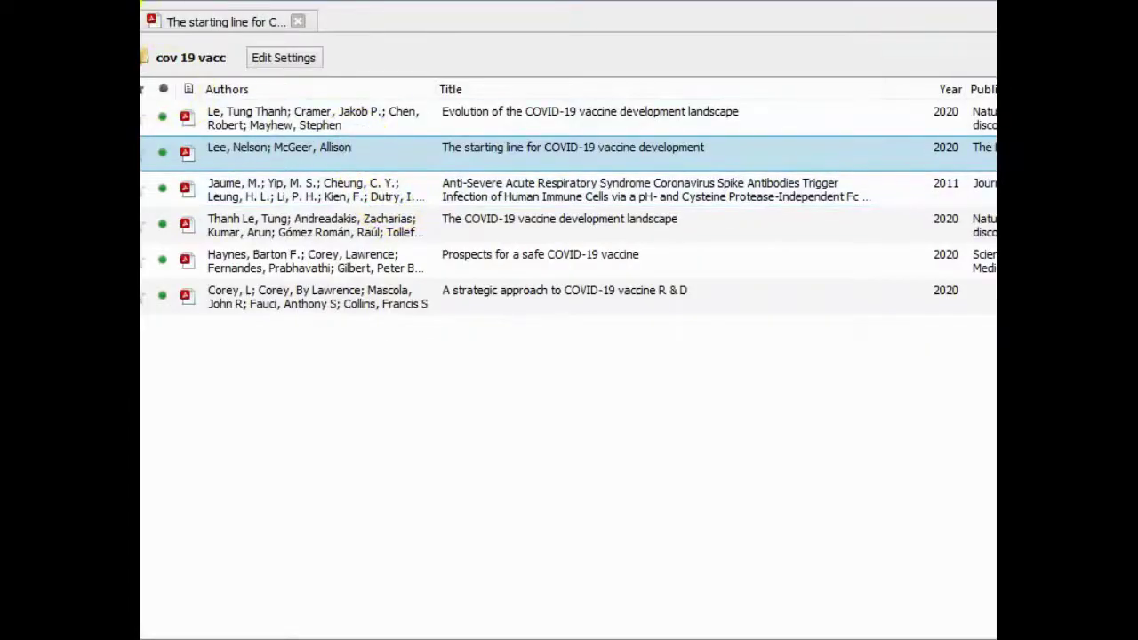
# Step: Add a bibliography heading below the cited passages and apply the suggested grammar corrections so it reads "Bibliography:"
pyautogui.press('Return')
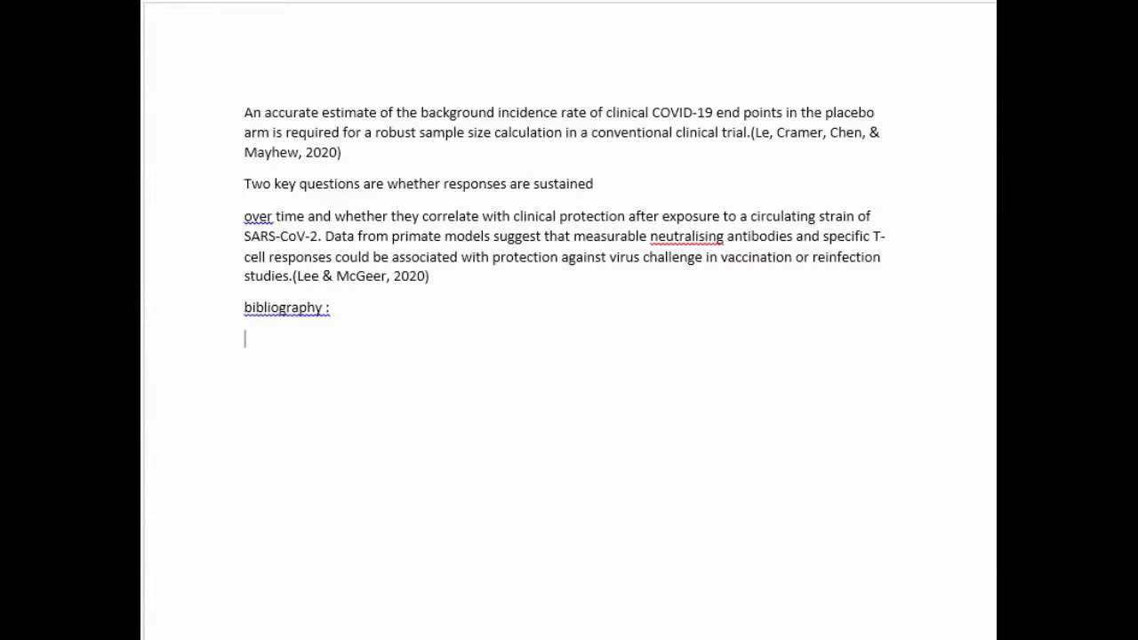
pyautogui.rightClick(296, 308)
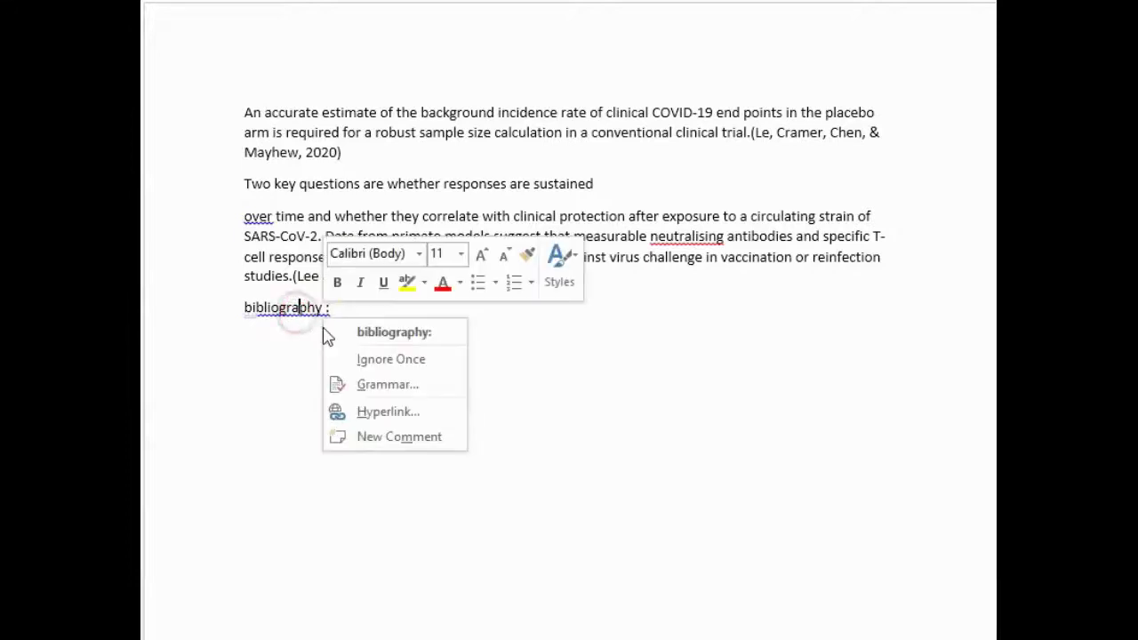
pyautogui.click(382, 332)
pyautogui.rightClick(294, 310)
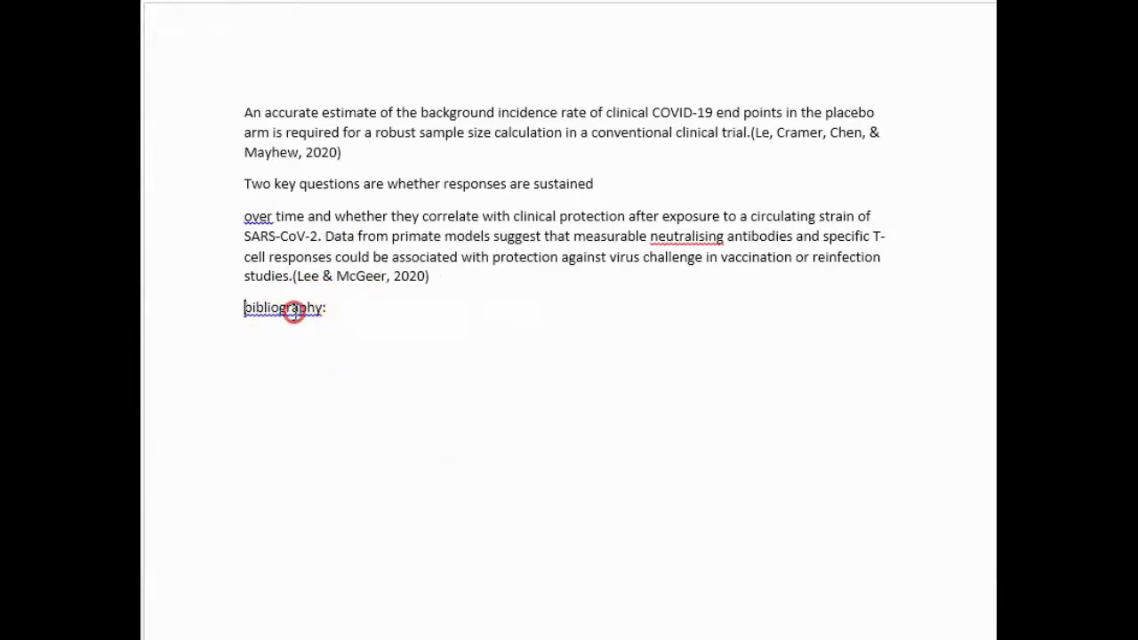
pyautogui.click(356, 331)
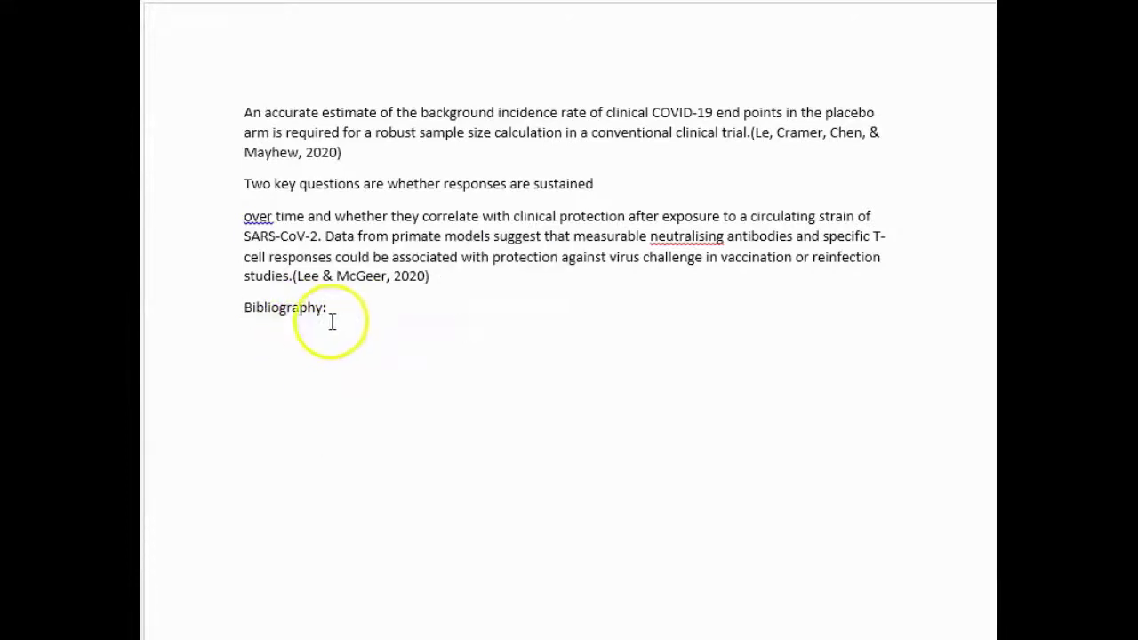
# Step: Insert the Mendeley bibliography on a new line below the "Bibliography:" heading
pyautogui.click(356, 320)
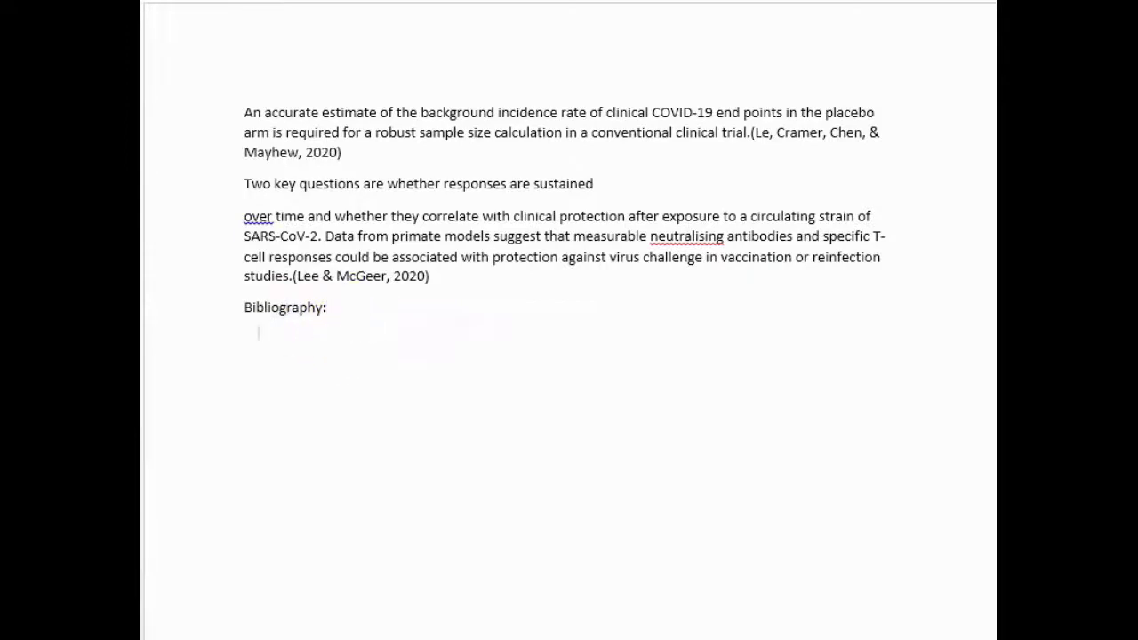
pyautogui.press('Return')
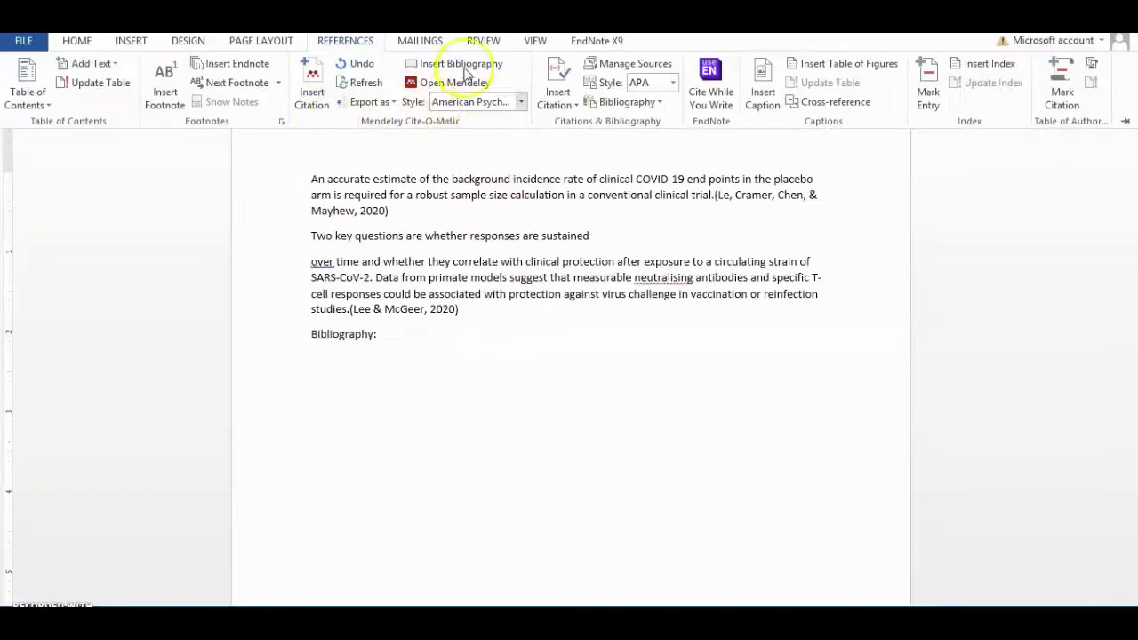
pyautogui.click(463, 66)
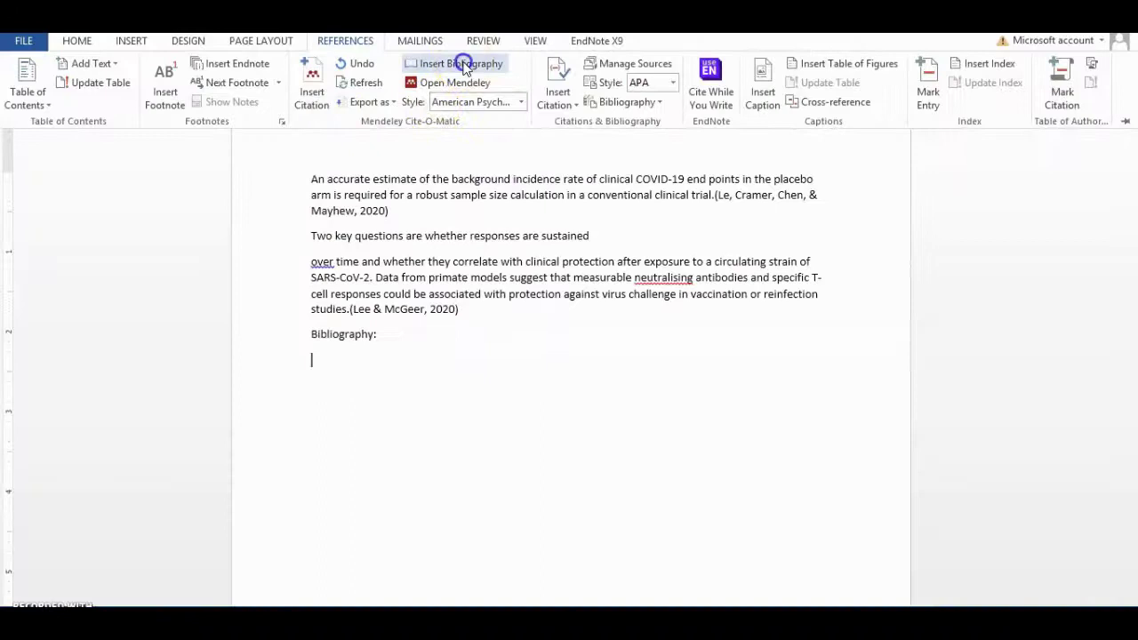